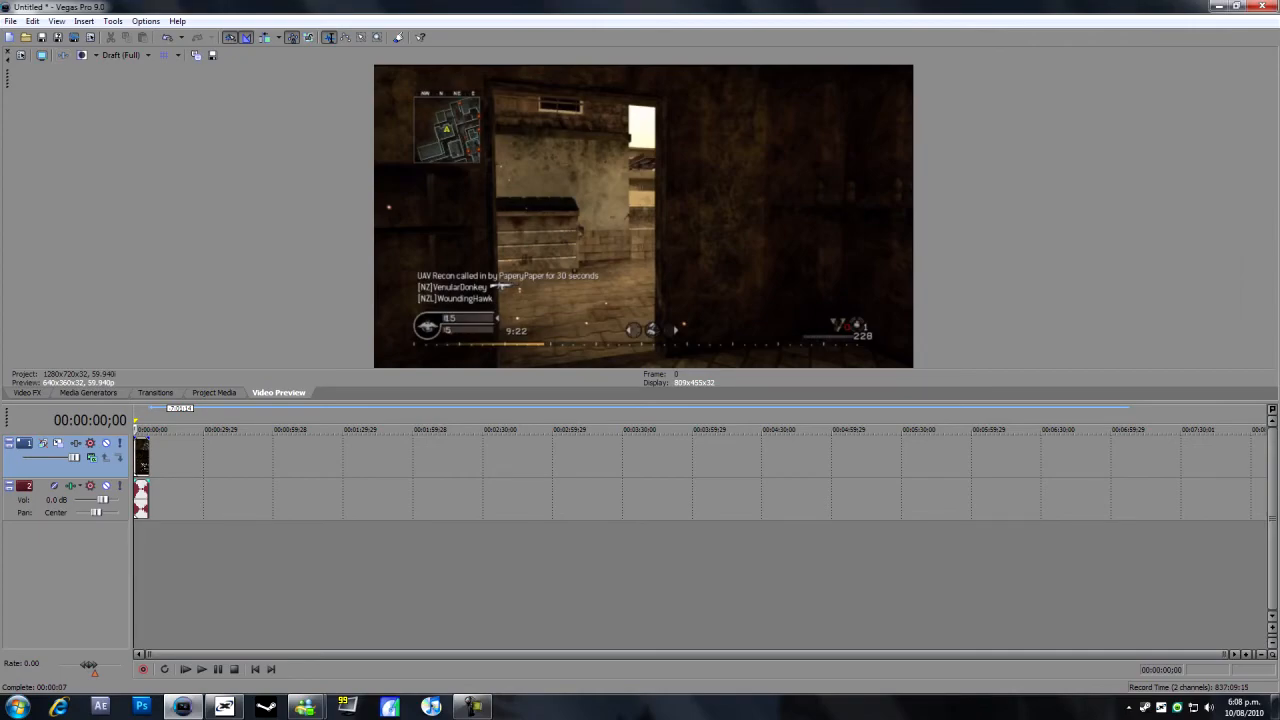
Jump to the 00:00:03;13 frame and bring up the gameplay clip's pan/crop settings.
{"action": "left_click", "coordinate": [148, 458]}
{"action": "scroll", "coordinate": [150, 458], "scroll_direction": "up", "scroll_amount": 1}
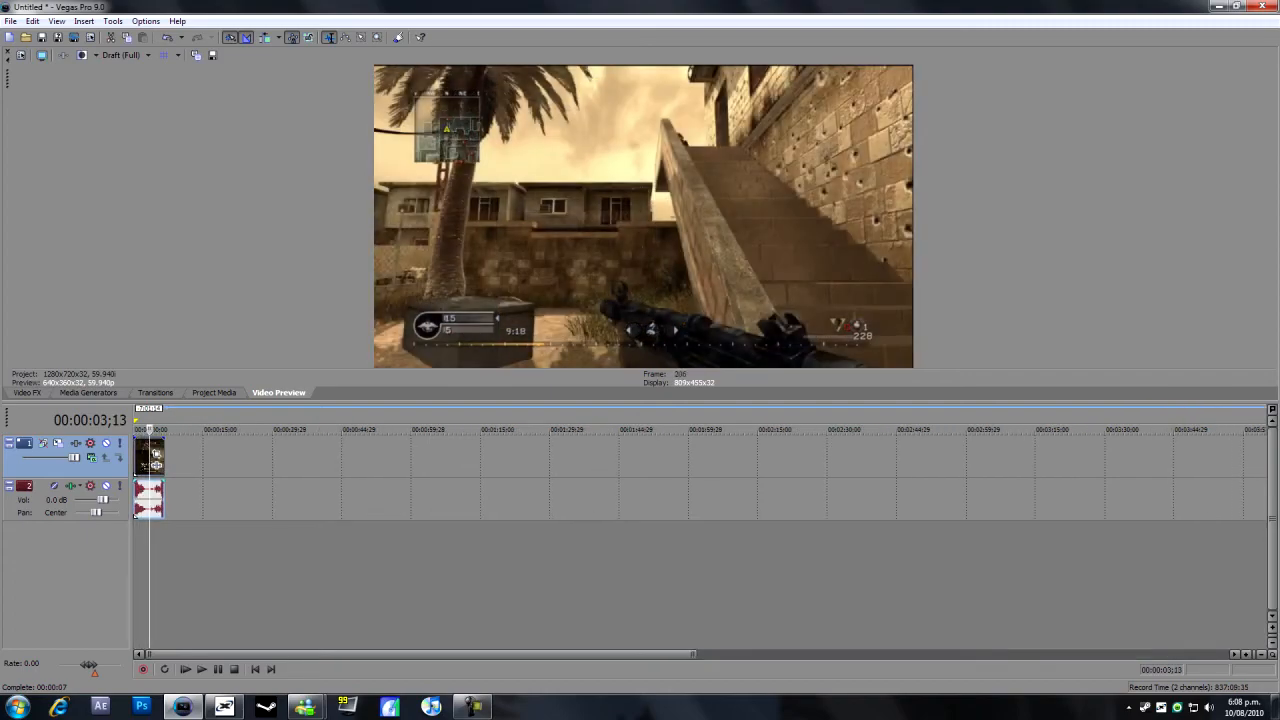
{"action": "left_click", "coordinate": [155, 453]}
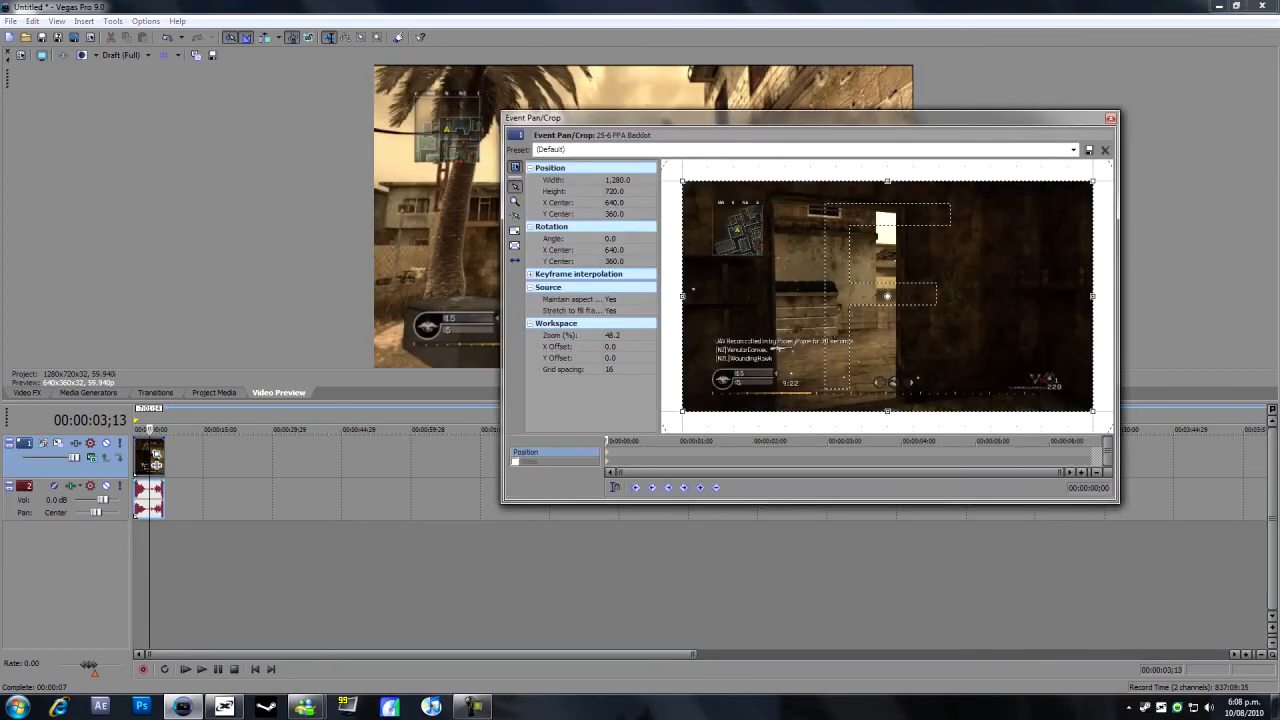
Apply the PVR pan/crop preset with Maintain aspect ratio set to No, then close the dialog.
{"action": "left_click", "coordinate": [1073, 149]}
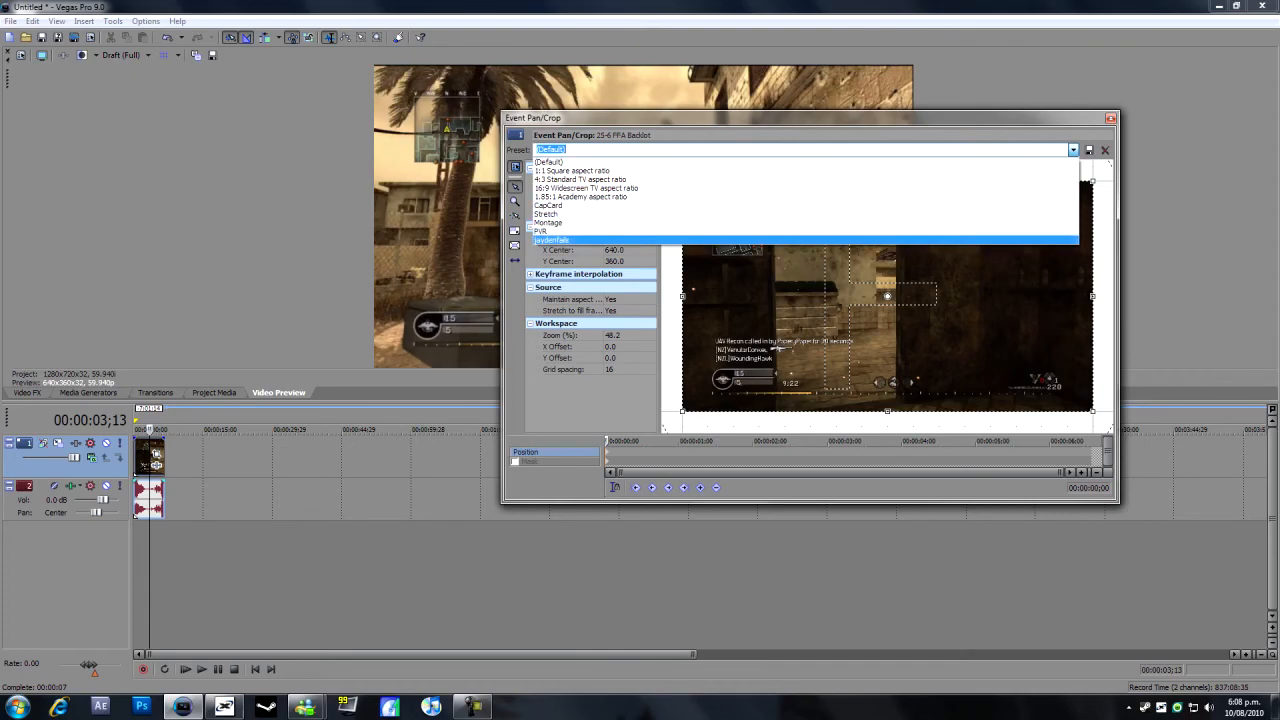
{"action": "left_click", "coordinate": [800, 234]}
{"action": "left_click", "coordinate": [650, 299]}
{"action": "left_click", "coordinate": [620, 320]}
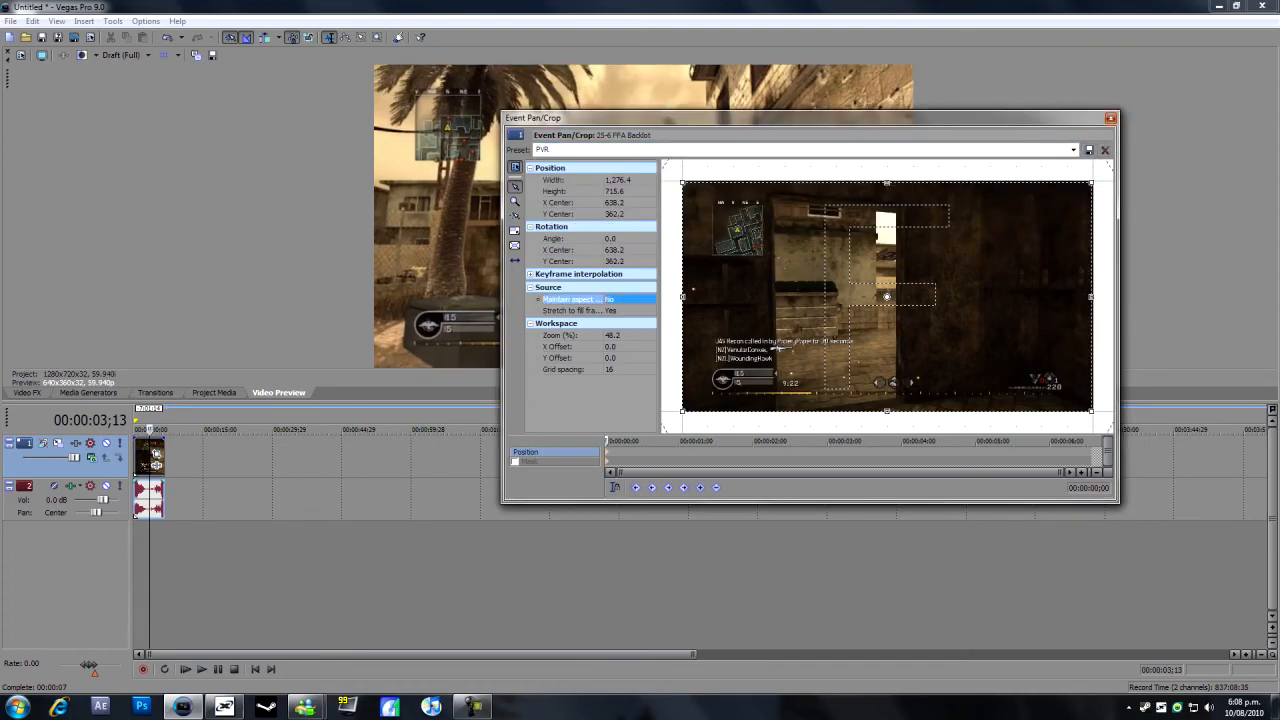
{"action": "key", "text": "Escape"}
Insert a new top video track and add a trimmed Elliptical White to Black color gradient at the start.
{"action": "right_click", "coordinate": [99, 547]}
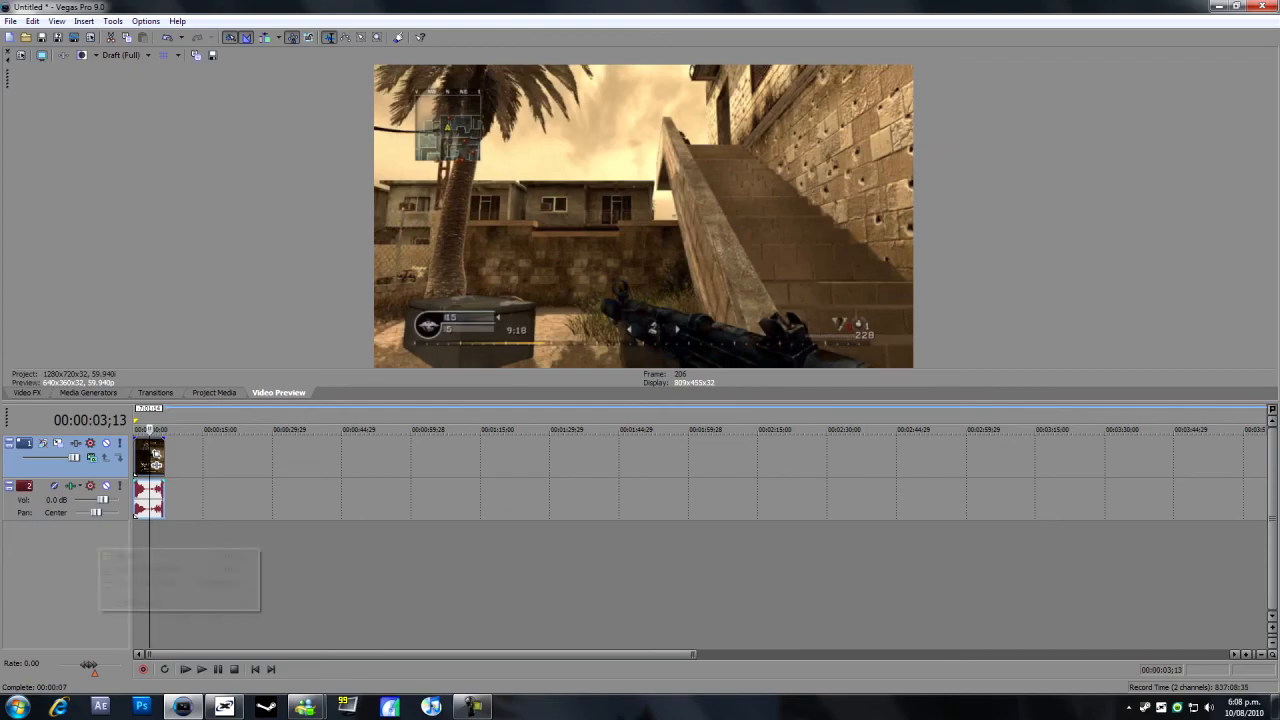
{"action": "left_click", "coordinate": [148, 582]}
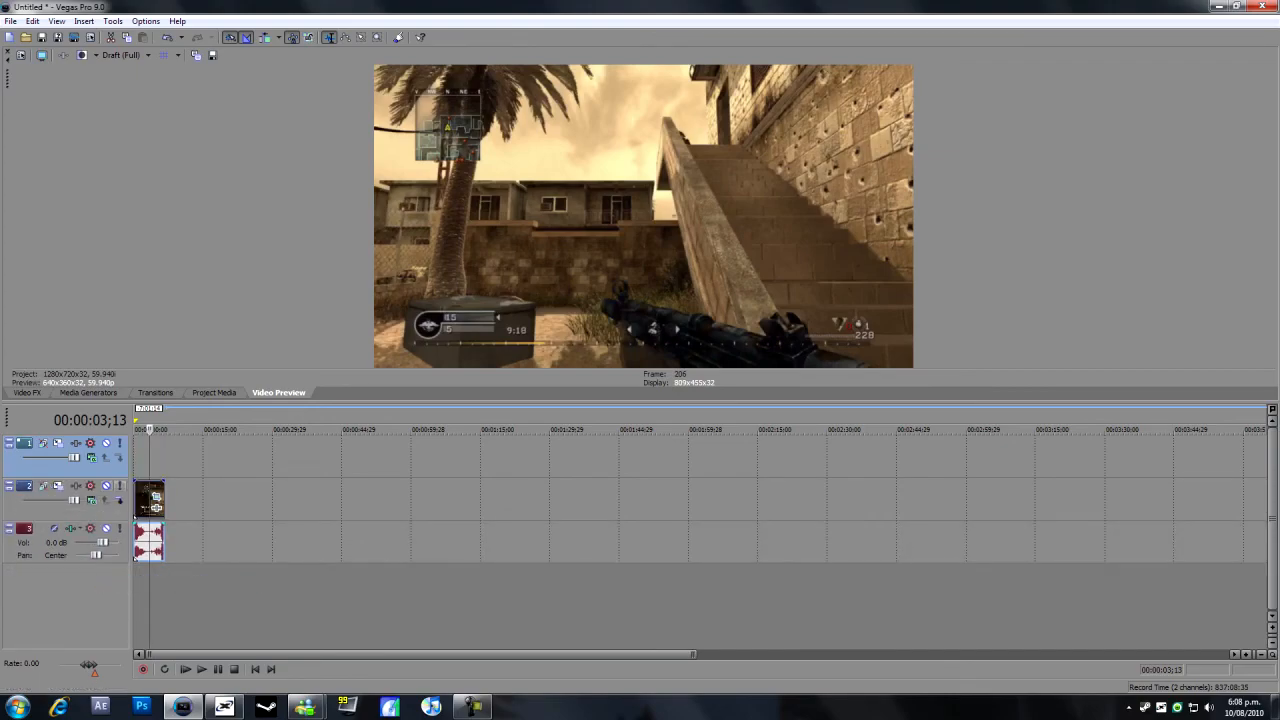
{"action": "left_click", "coordinate": [136, 430]}
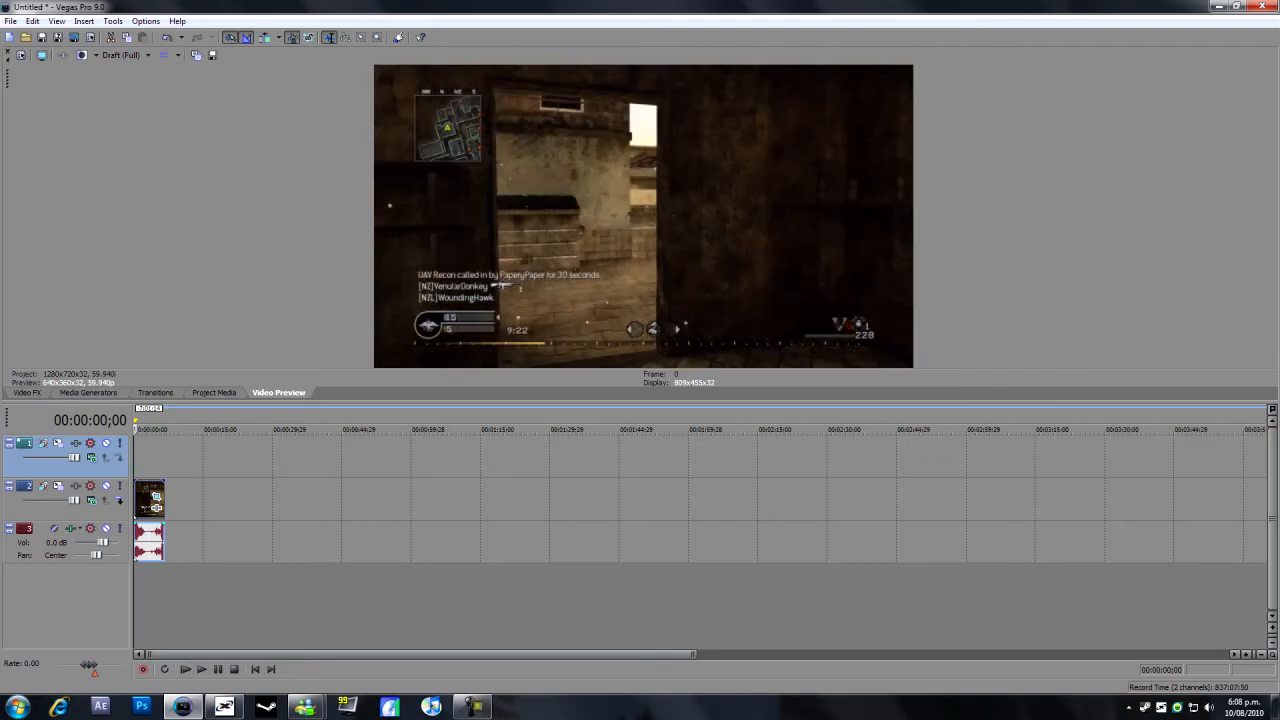
{"action": "left_click", "coordinate": [88, 392]}
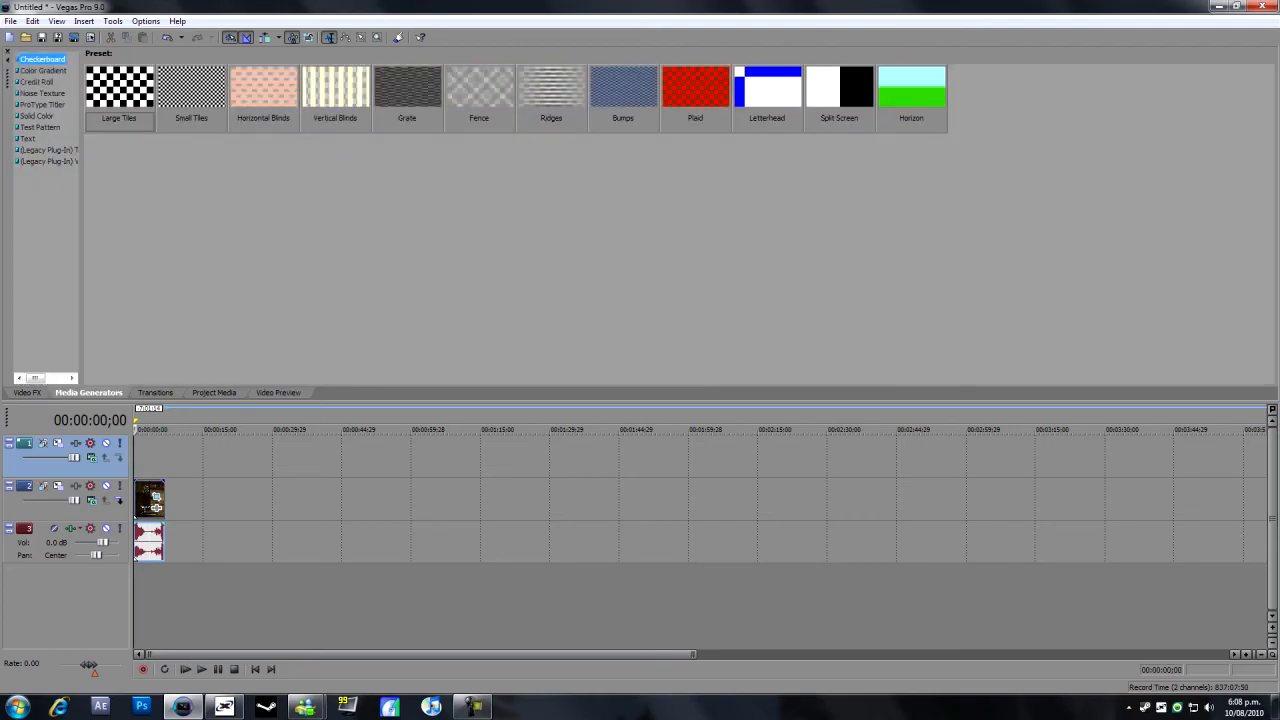
{"action": "key", "text": "Down"}
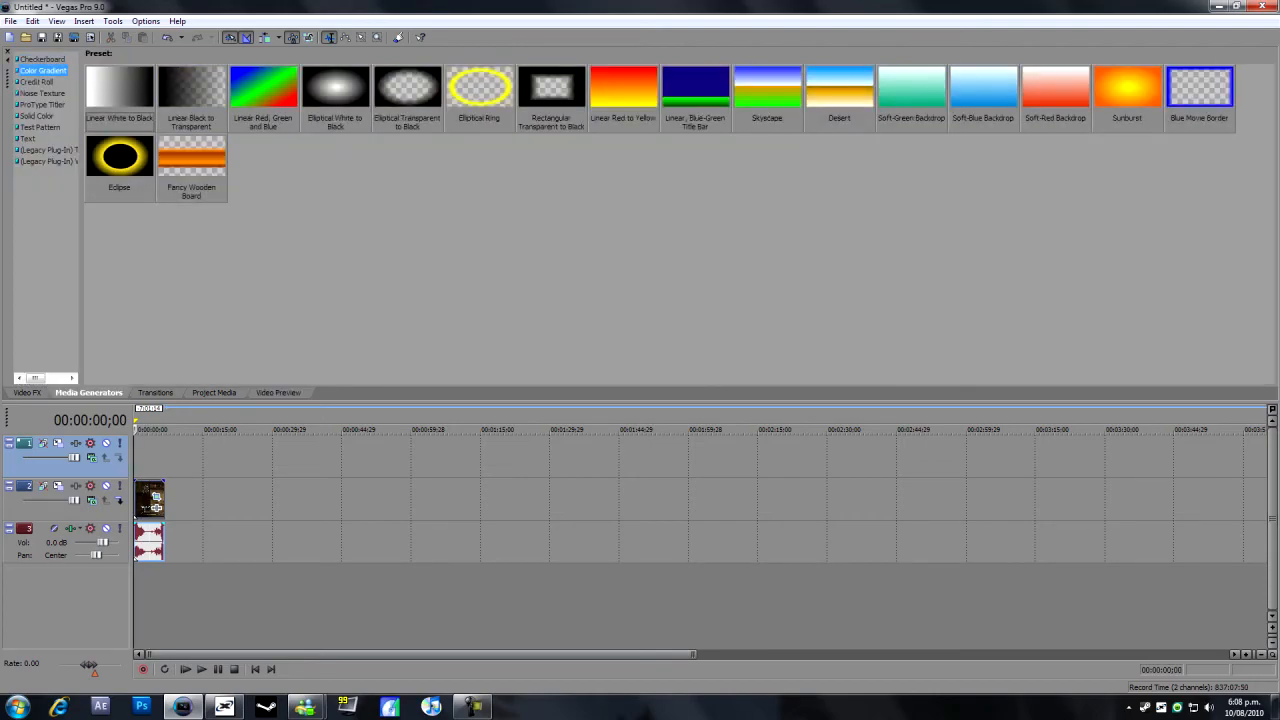
{"action": "key", "text": "Tab"}
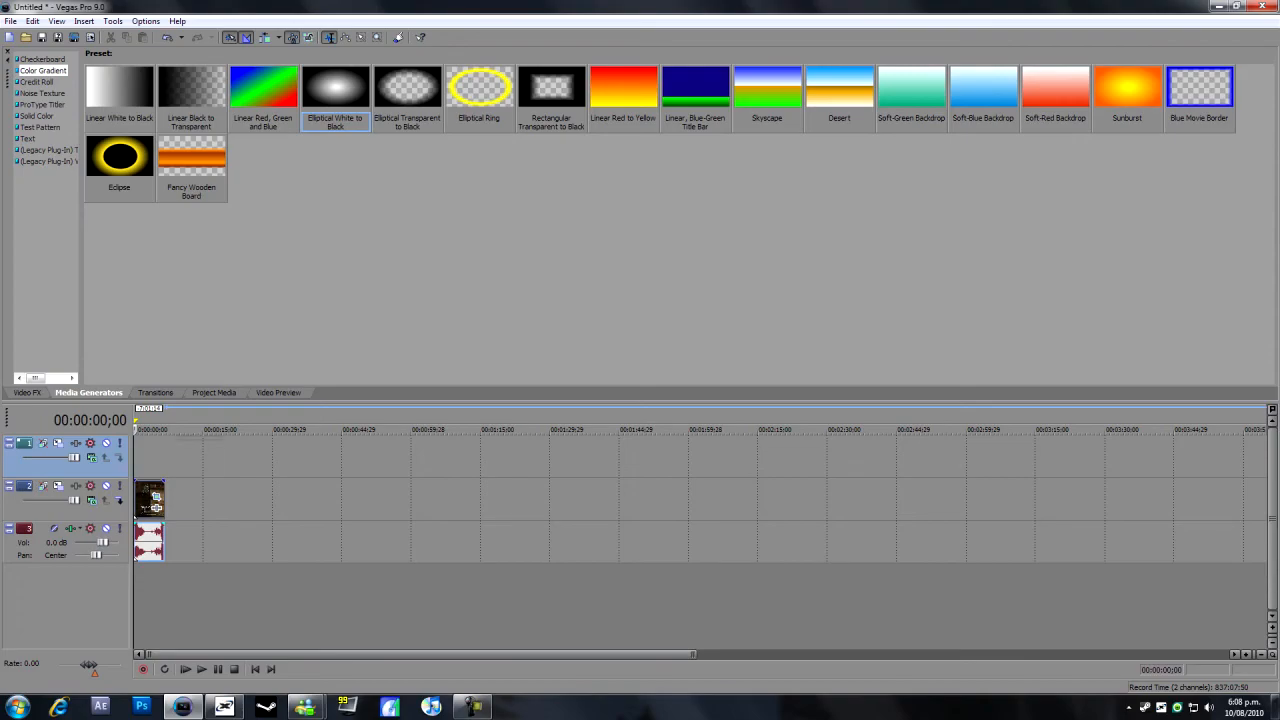
{"action": "key", "text": "Return"}
{"action": "left_click_drag", "start_coordinate": [181, 459], "coordinate": [165, 459]}
Composite the gradient track over the gameplay in Screen mode and check it in the preview.
{"action": "key", "text": "alt+4"}
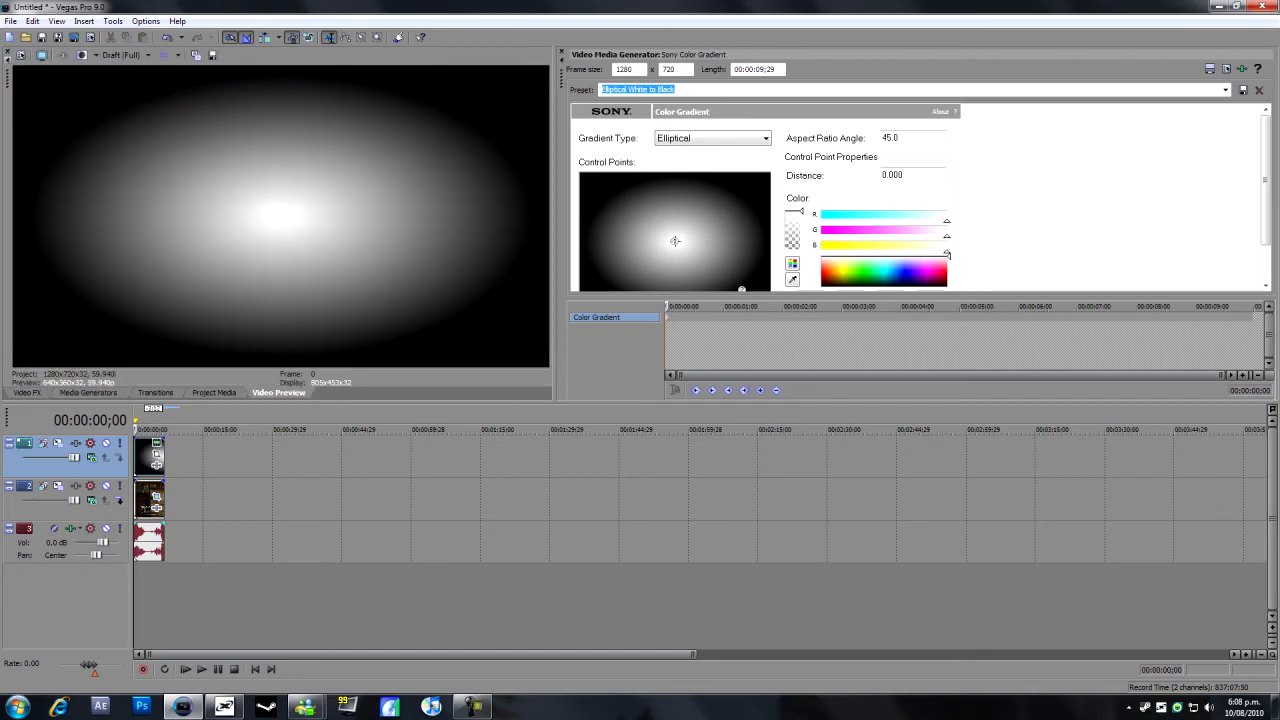
{"action": "left_click", "coordinate": [92, 458]}
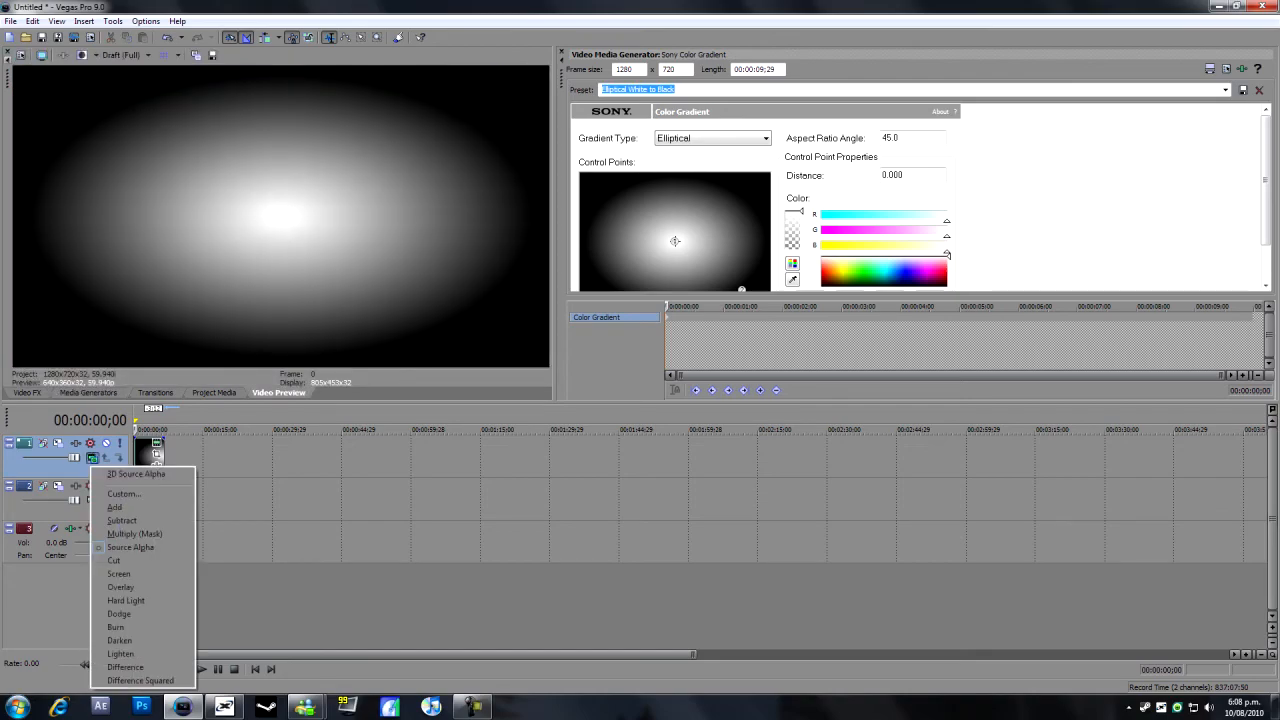
{"action": "left_click", "coordinate": [120, 573]}
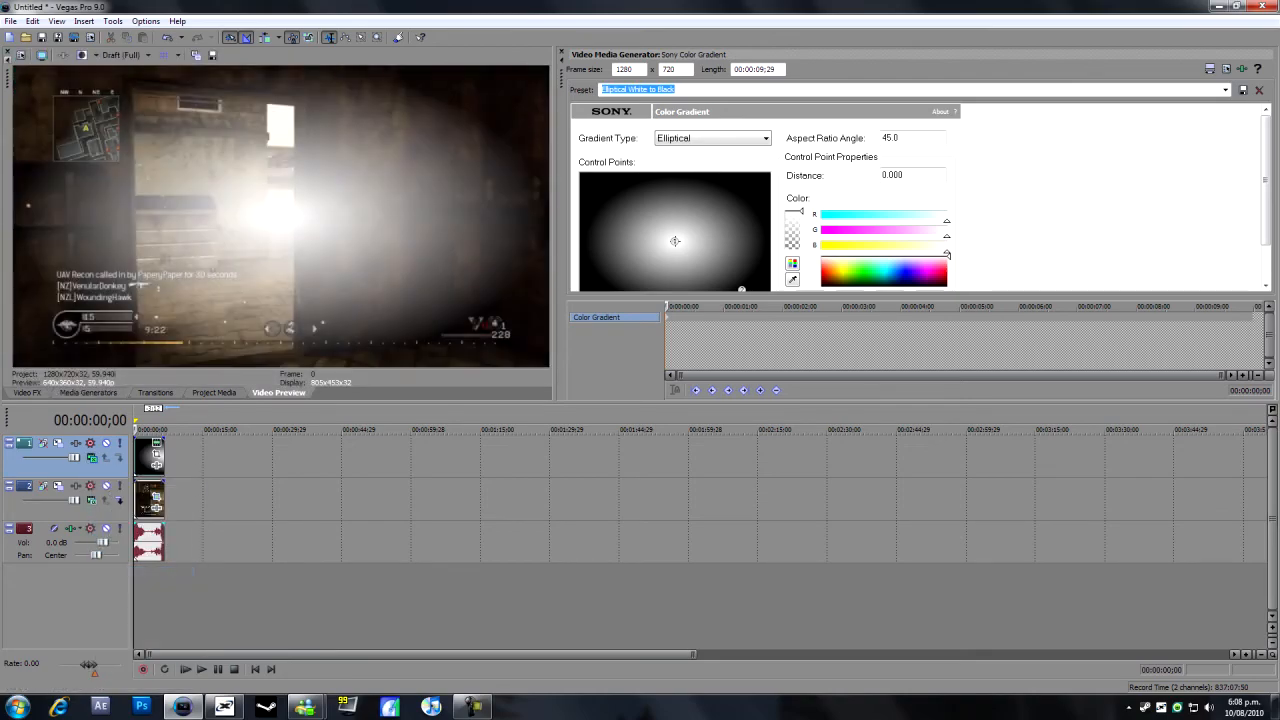
{"action": "left_click", "coordinate": [92, 458]}
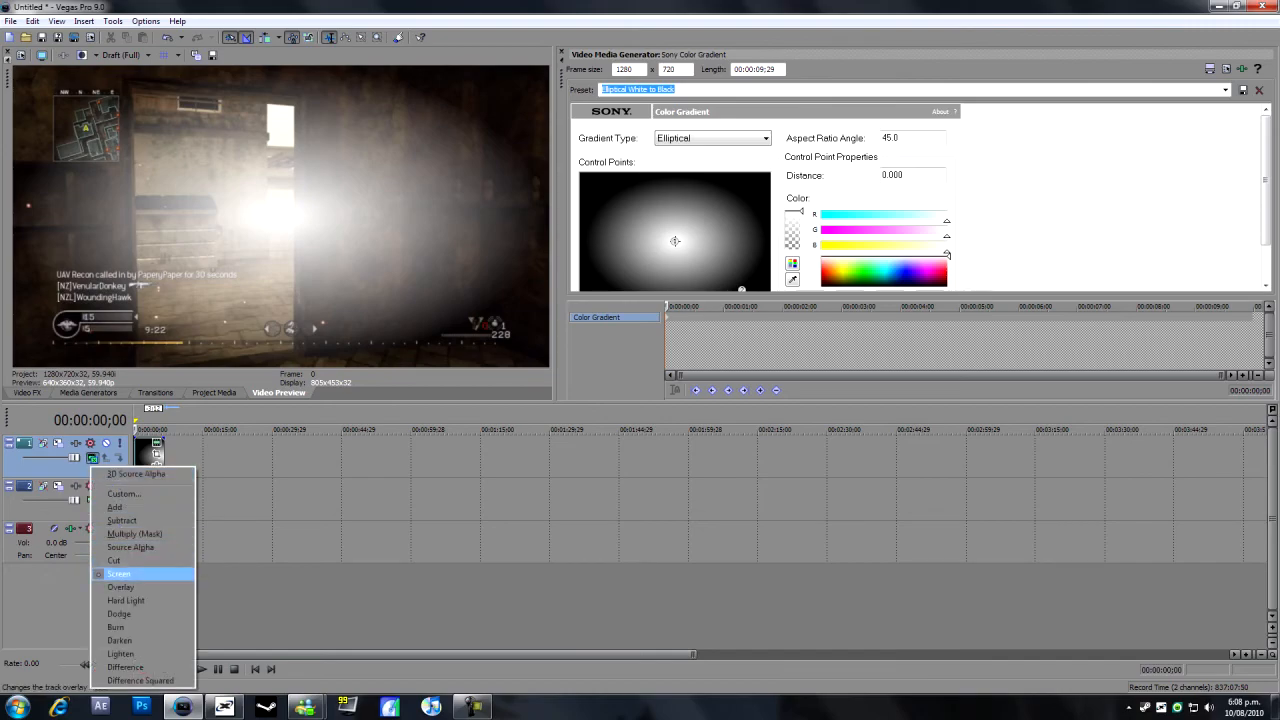
{"action": "left_click", "coordinate": [140, 574]}
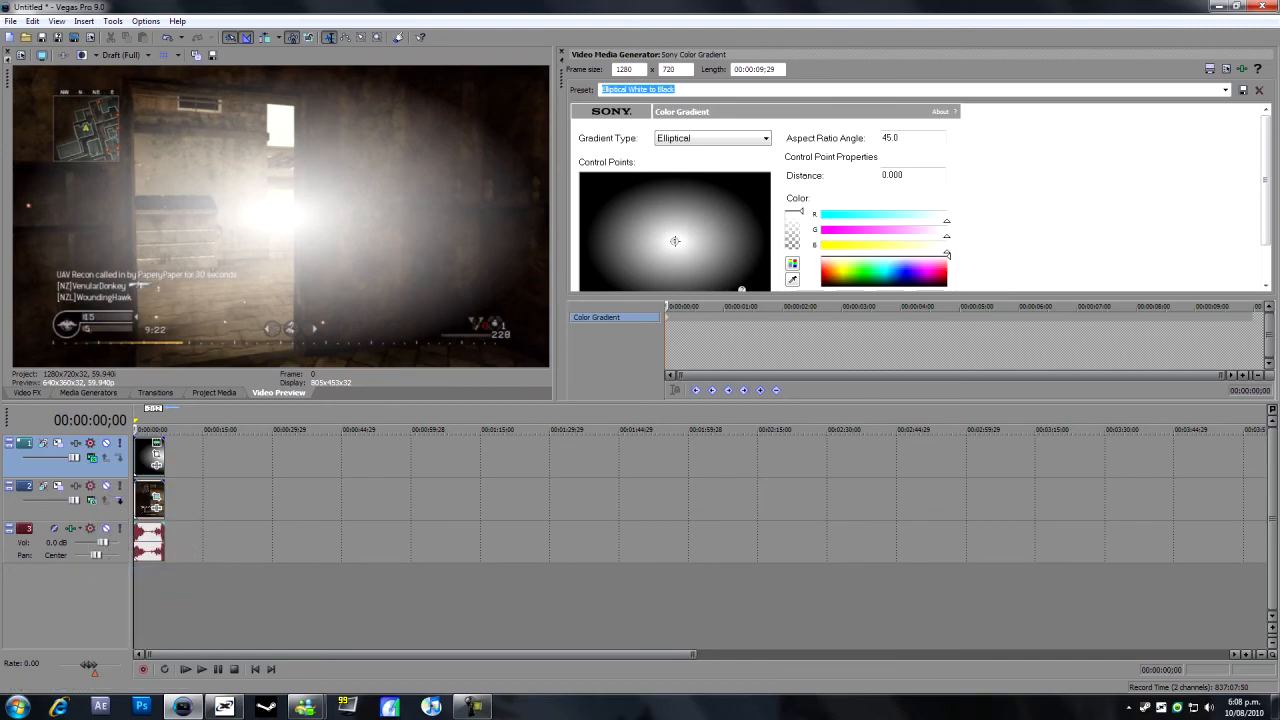
{"action": "key", "text": "space"}
Recolour the gradient's centre point to a pale peach-orange and return to the clip start.
{"action": "left_click", "coordinate": [142, 430]}
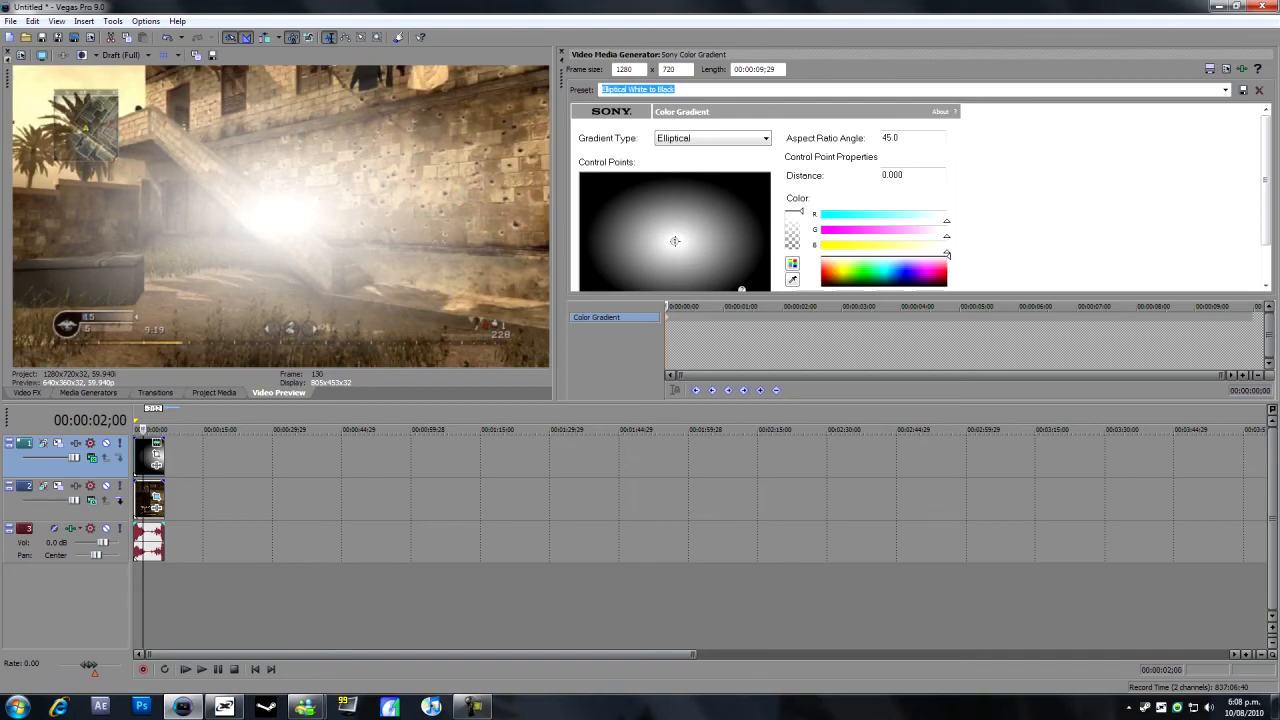
{"action": "left_click", "coordinate": [900, 272]}
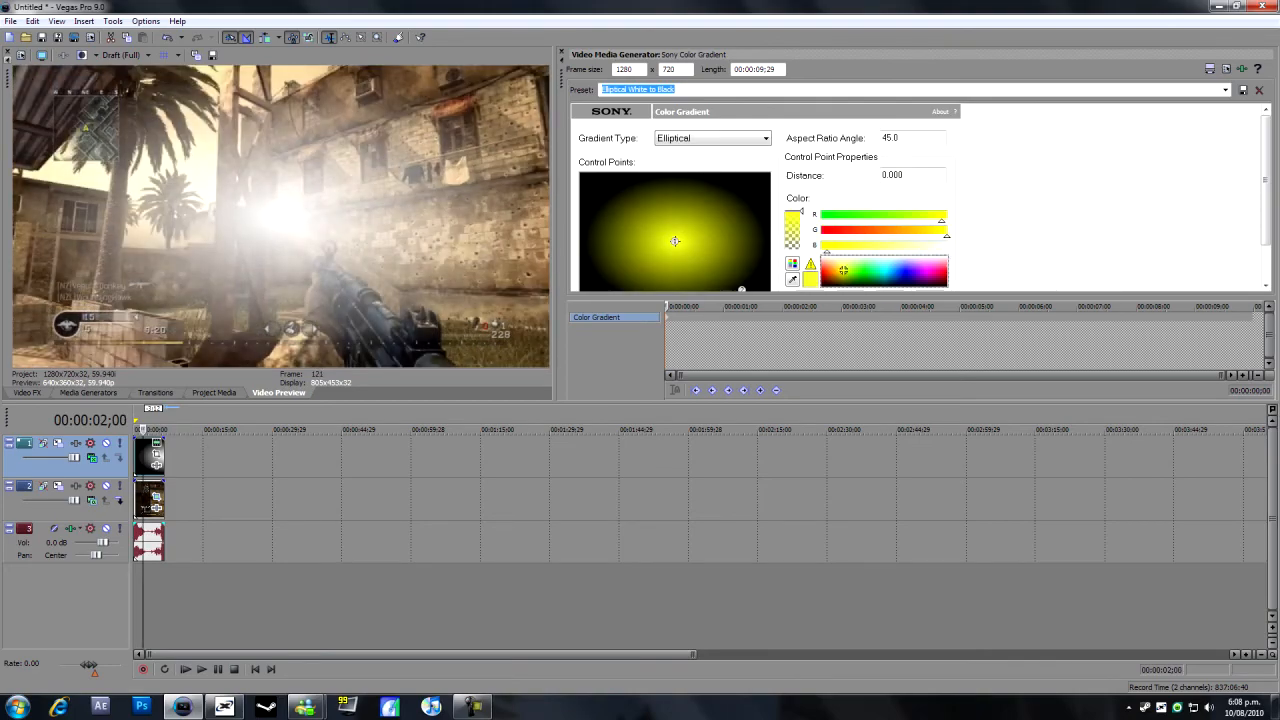
{"action": "left_click", "coordinate": [920, 268]}
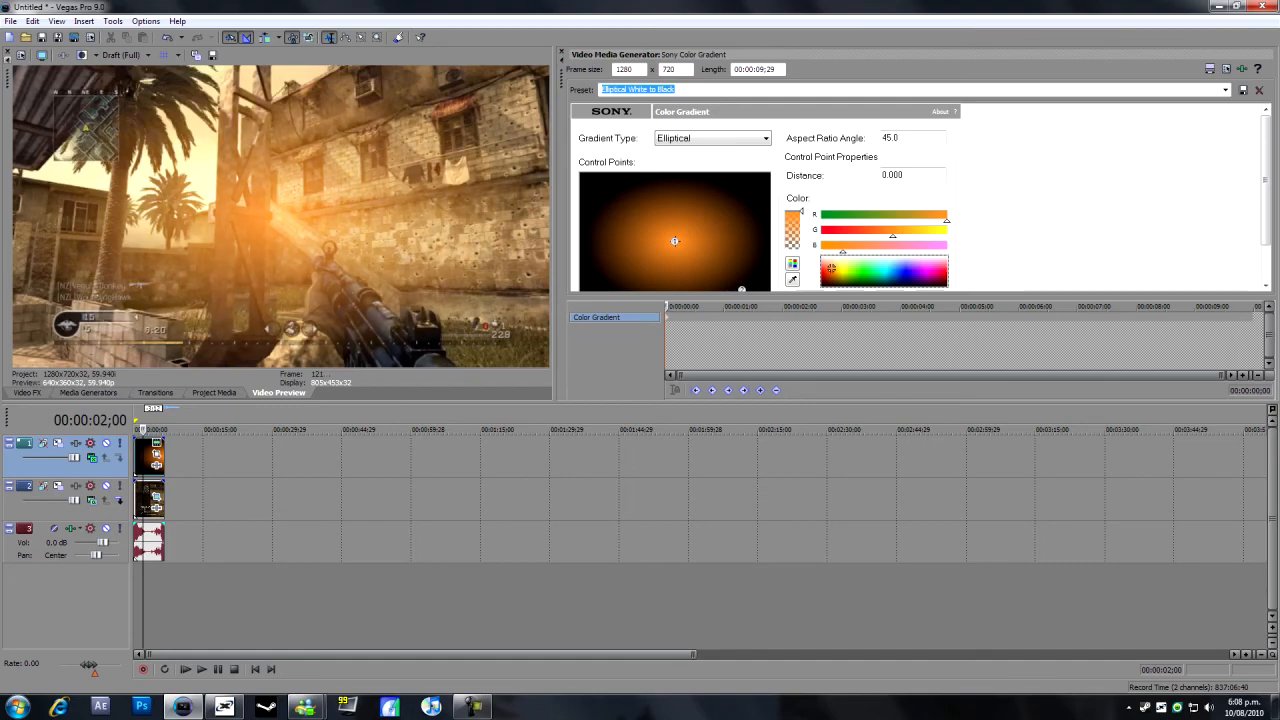
{"action": "left_click", "coordinate": [830, 264]}
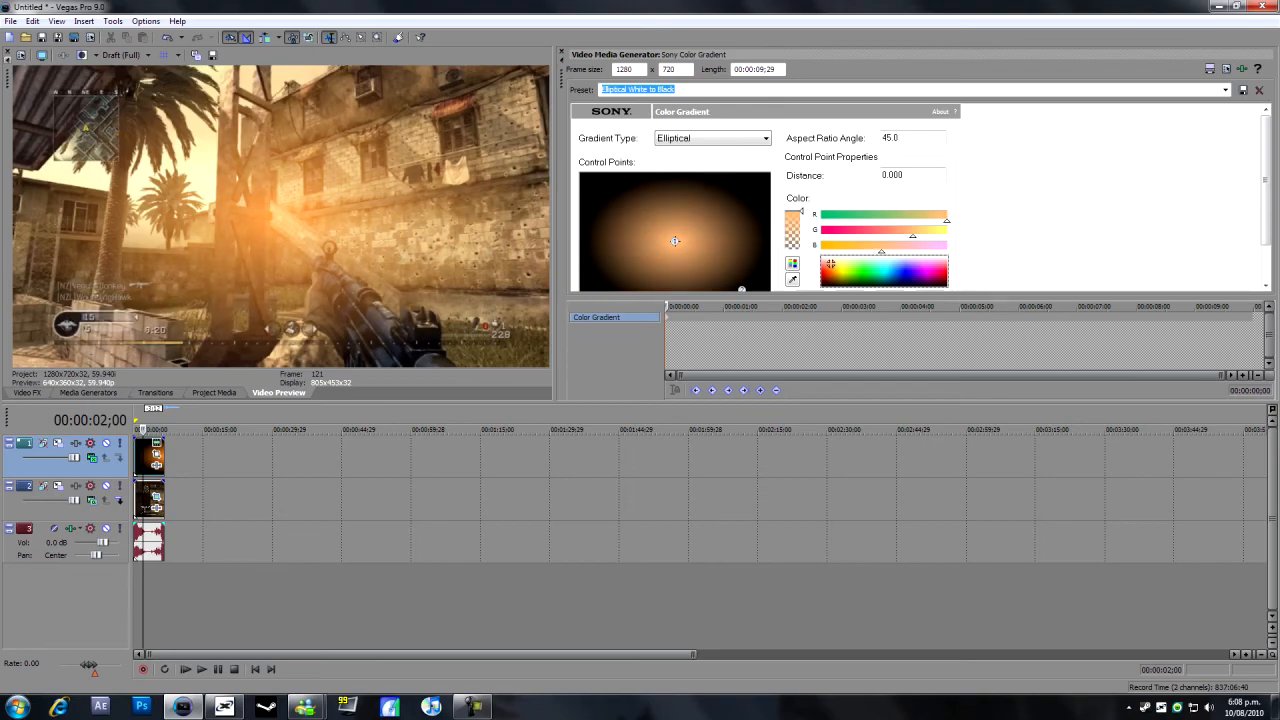
{"action": "left_click_drag", "start_coordinate": [830, 266], "coordinate": [830, 268]}
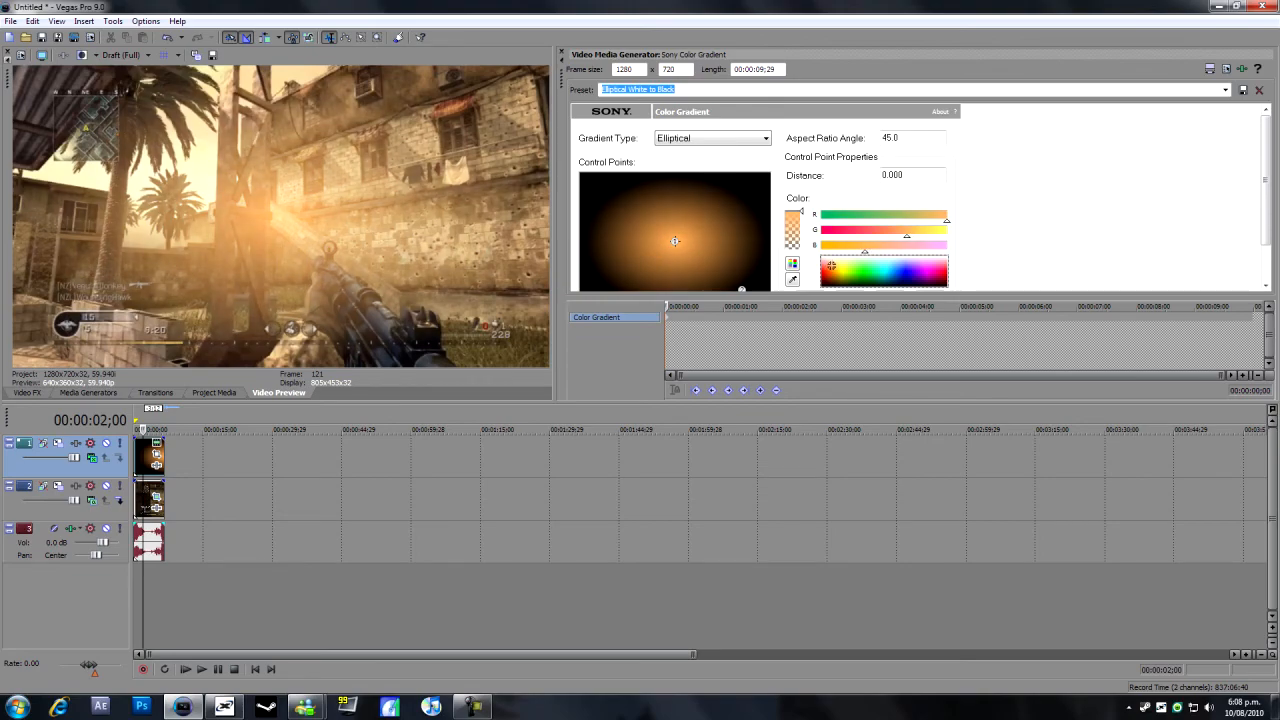
{"action": "key", "text": "Page_Up"}
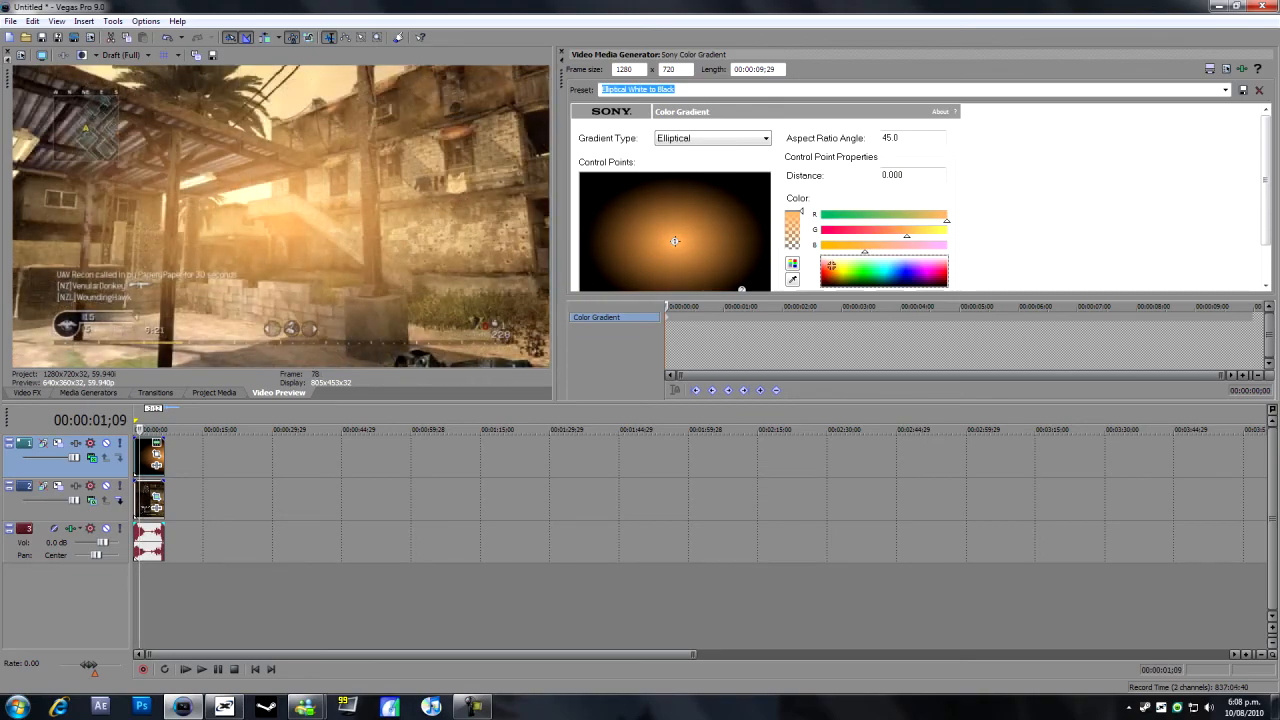
{"action": "key", "text": "Page_Up"}
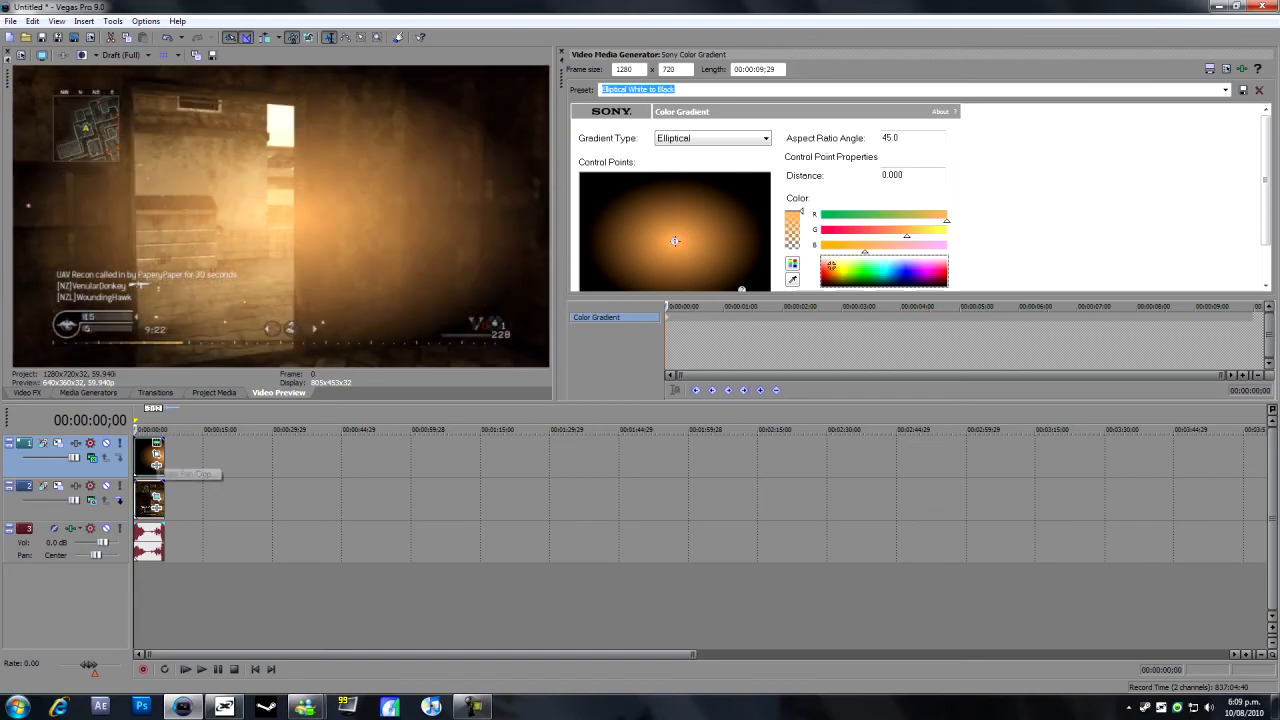
Shift the gradient event's pan/crop framing sideways left and right, then close the settings.
{"action": "left_click", "coordinate": [158, 462]}
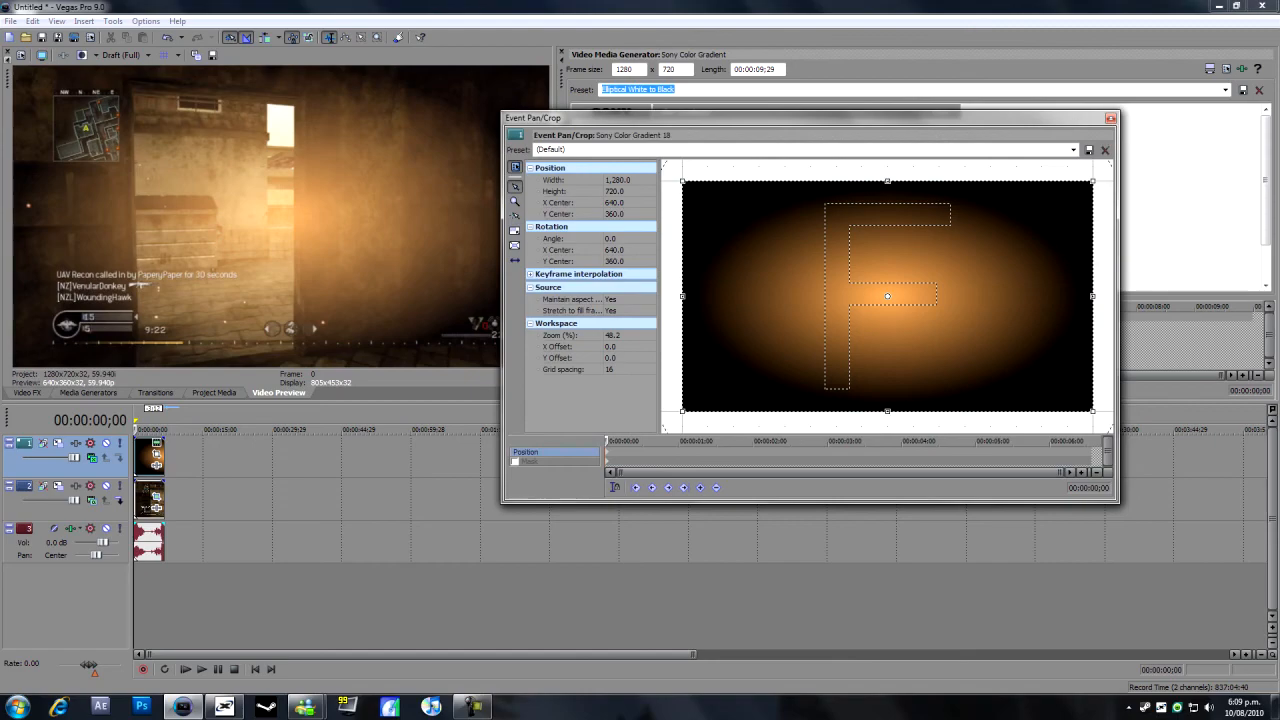
{"action": "left_click_drag", "start_coordinate": [887, 296], "coordinate": [877, 296]}
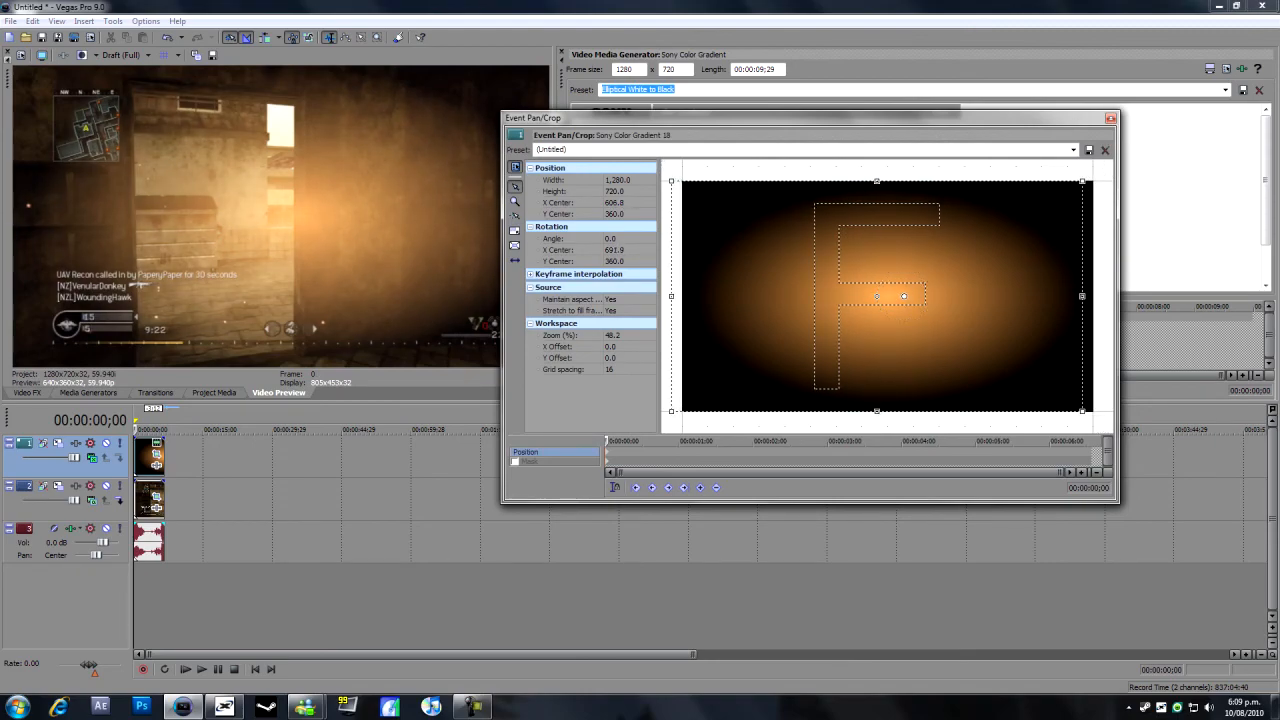
{"action": "left_click_drag", "start_coordinate": [903, 296], "coordinate": [896, 296]}
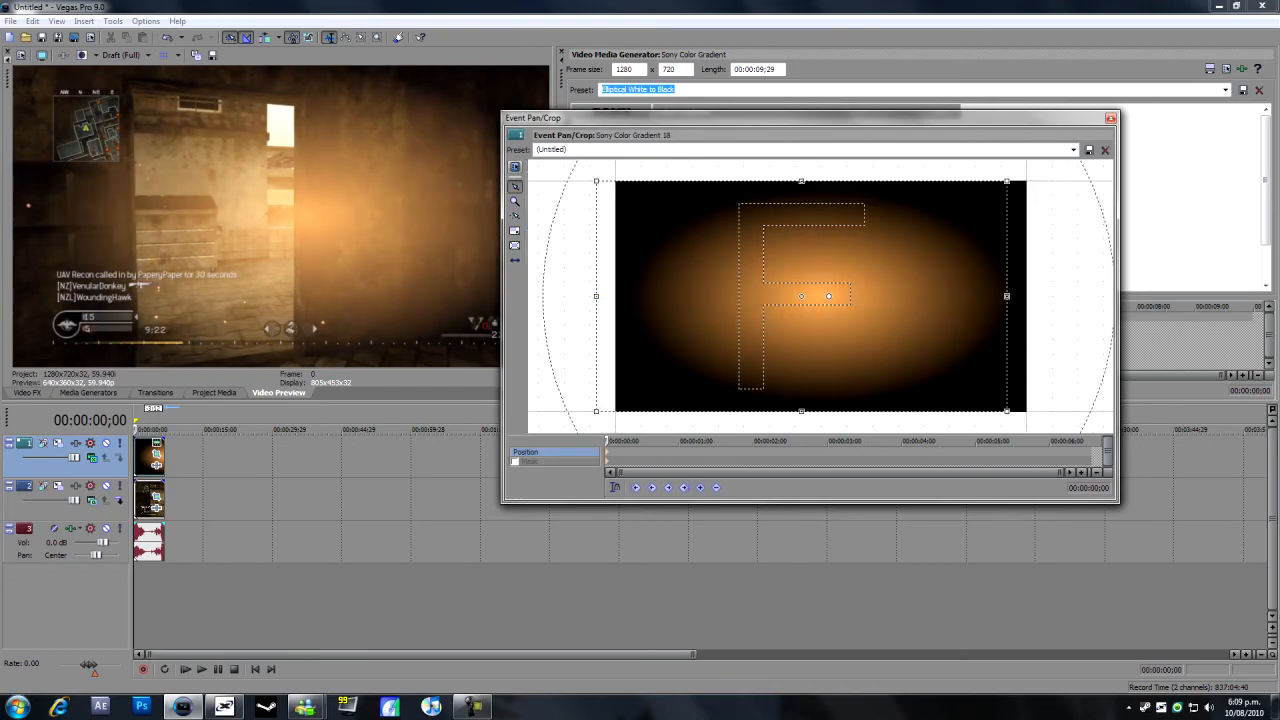
{"action": "left_click_drag", "start_coordinate": [828, 296], "coordinate": [870, 296]}
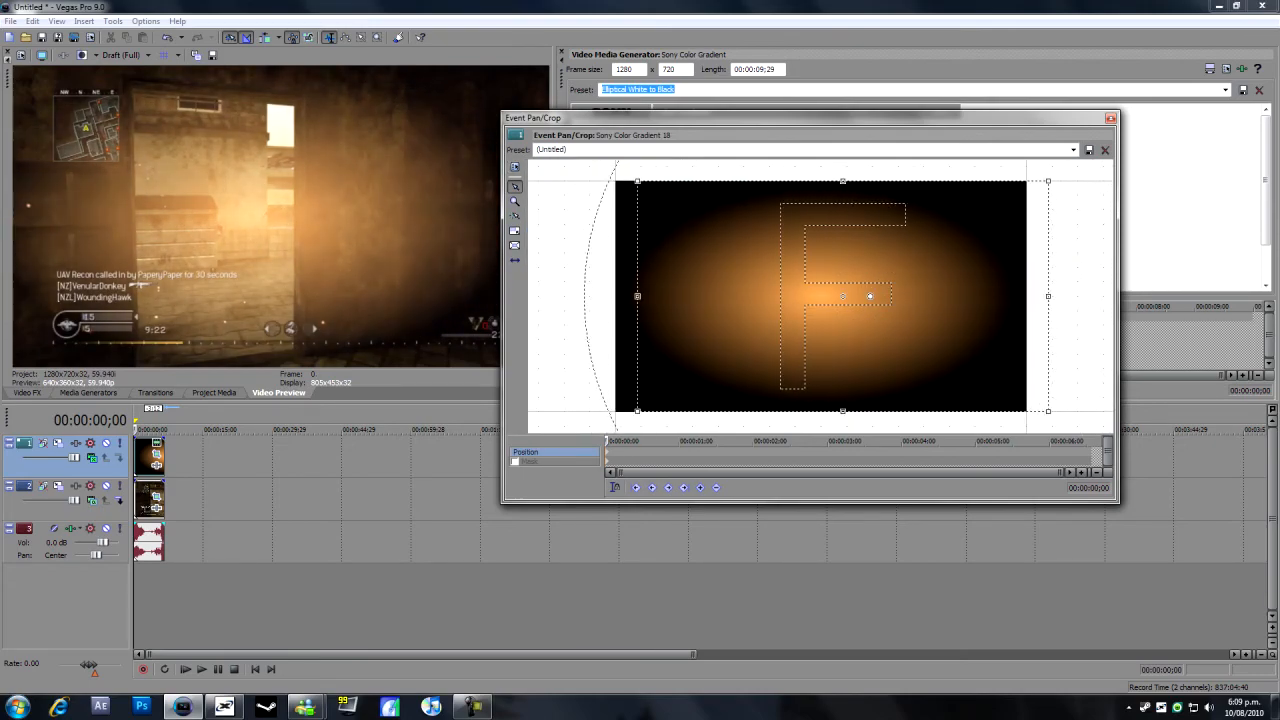
{"action": "left_click", "coordinate": [1110, 118]}
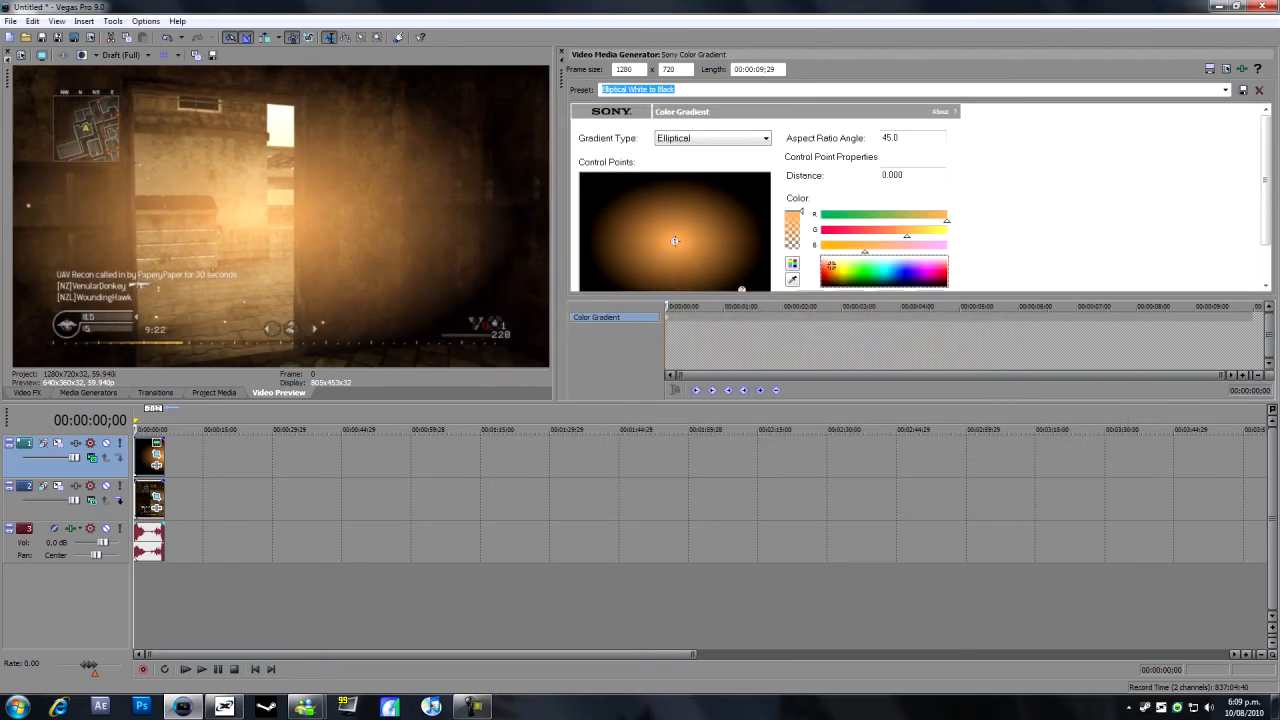
Move the orange light down and to the left in the overlay track's Track Motion.
{"action": "left_click", "coordinate": [59, 443]}
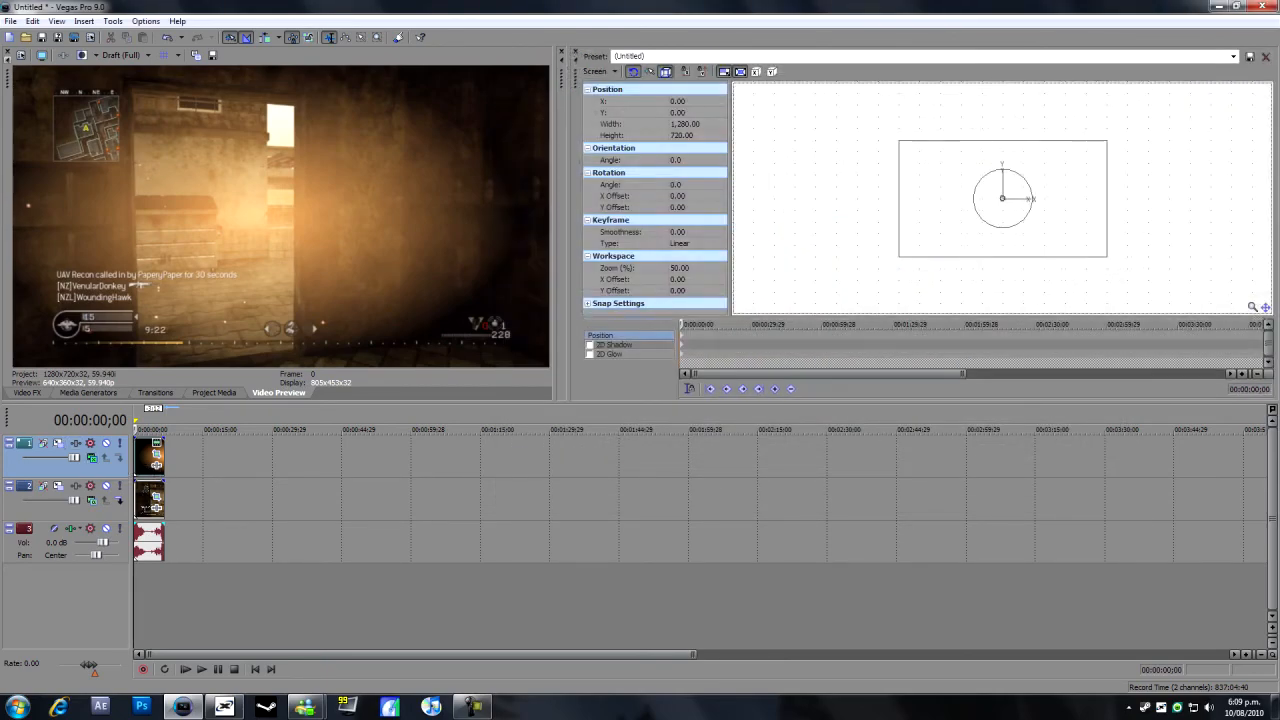
{"action": "left_click_drag", "start_coordinate": [1002, 197], "coordinate": [988, 205]}
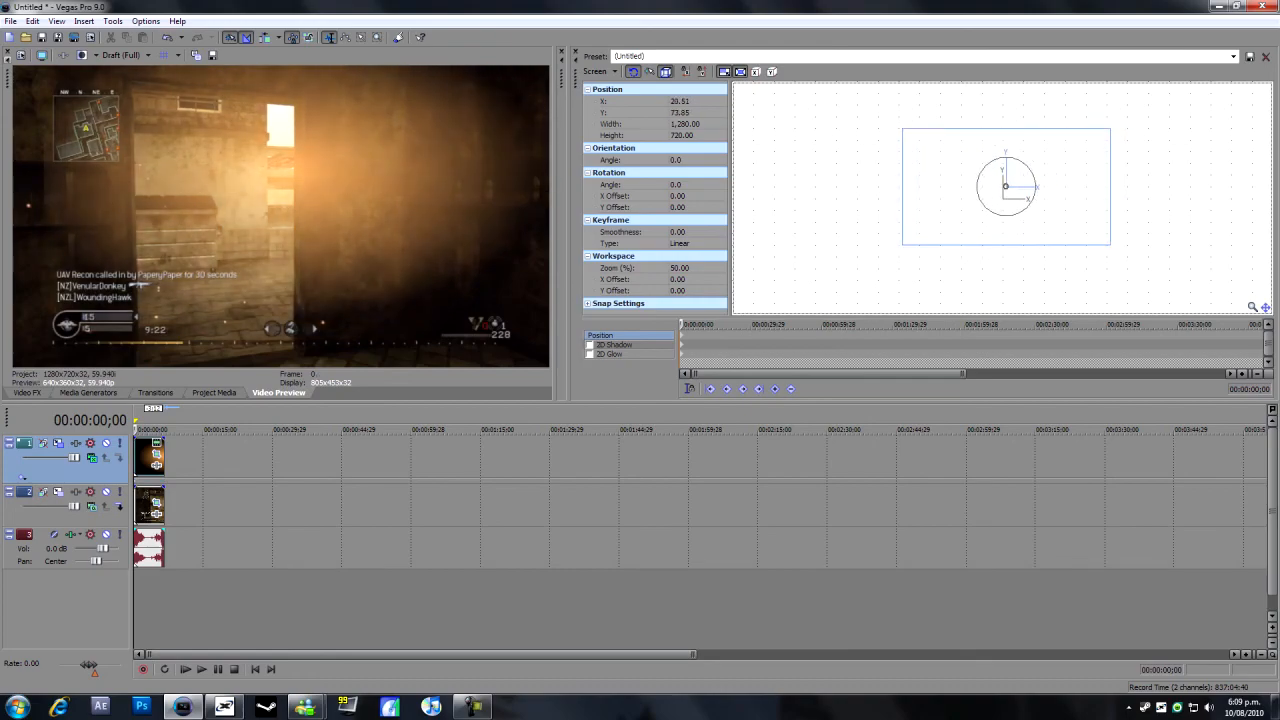
{"action": "mouse_move", "coordinate": [988, 205]}
{"action": "left_mouse_down"}
{"action": "mouse_move", "coordinate": [949, 253]}
{"action": "mouse_move", "coordinate": [1124, 85]}
{"action": "left_mouse_up"}
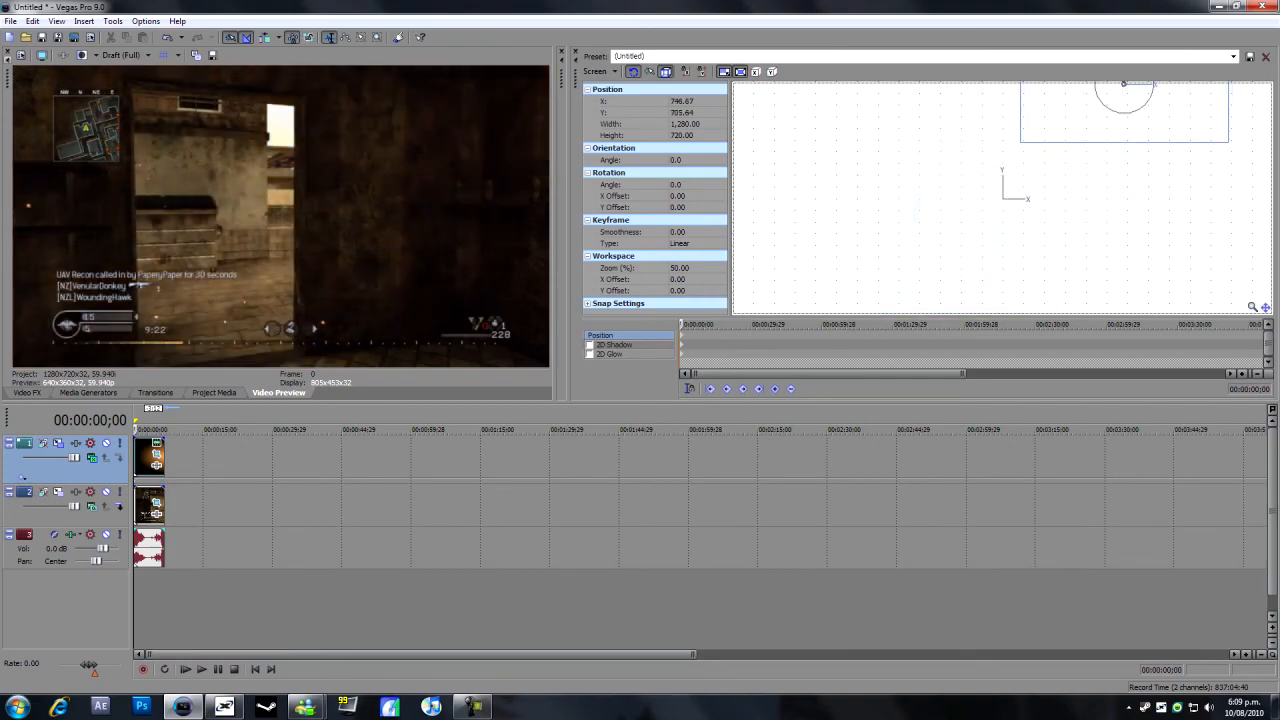
{"action": "key", "text": "Up"}
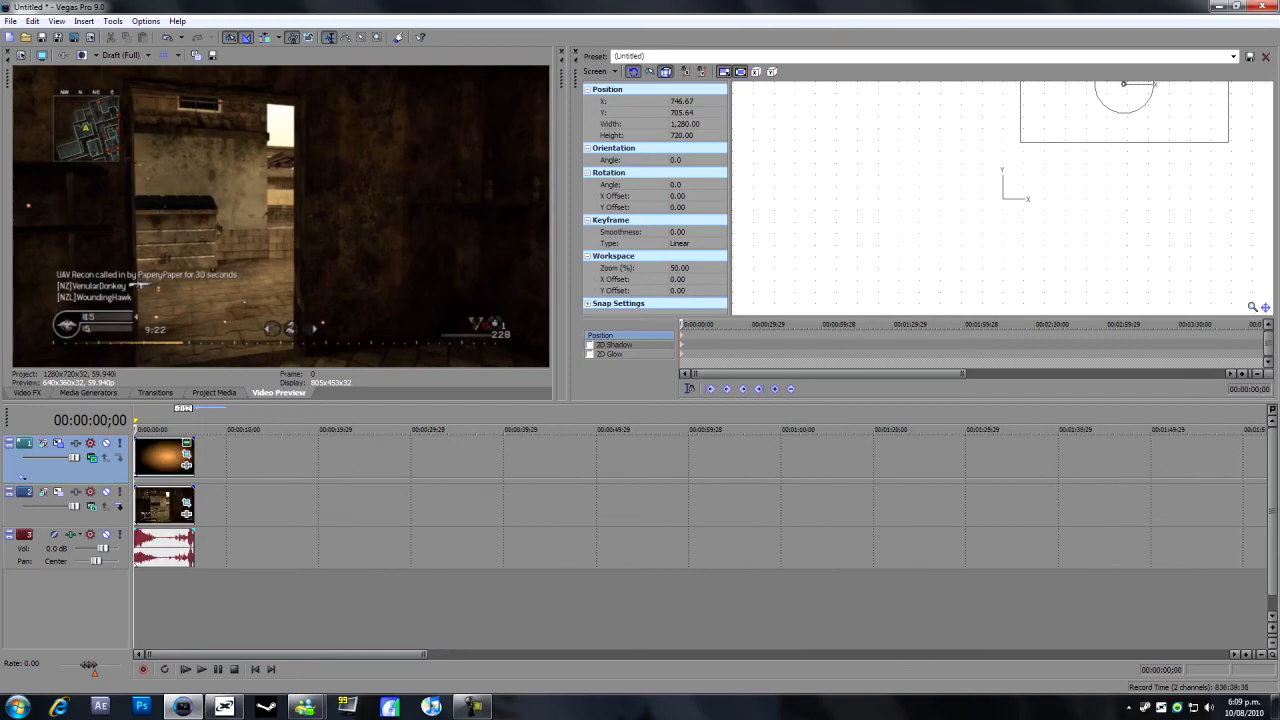
Play and step through the opening frames to check the overlay, zooming the timeline in.
{"action": "key", "text": "space"}
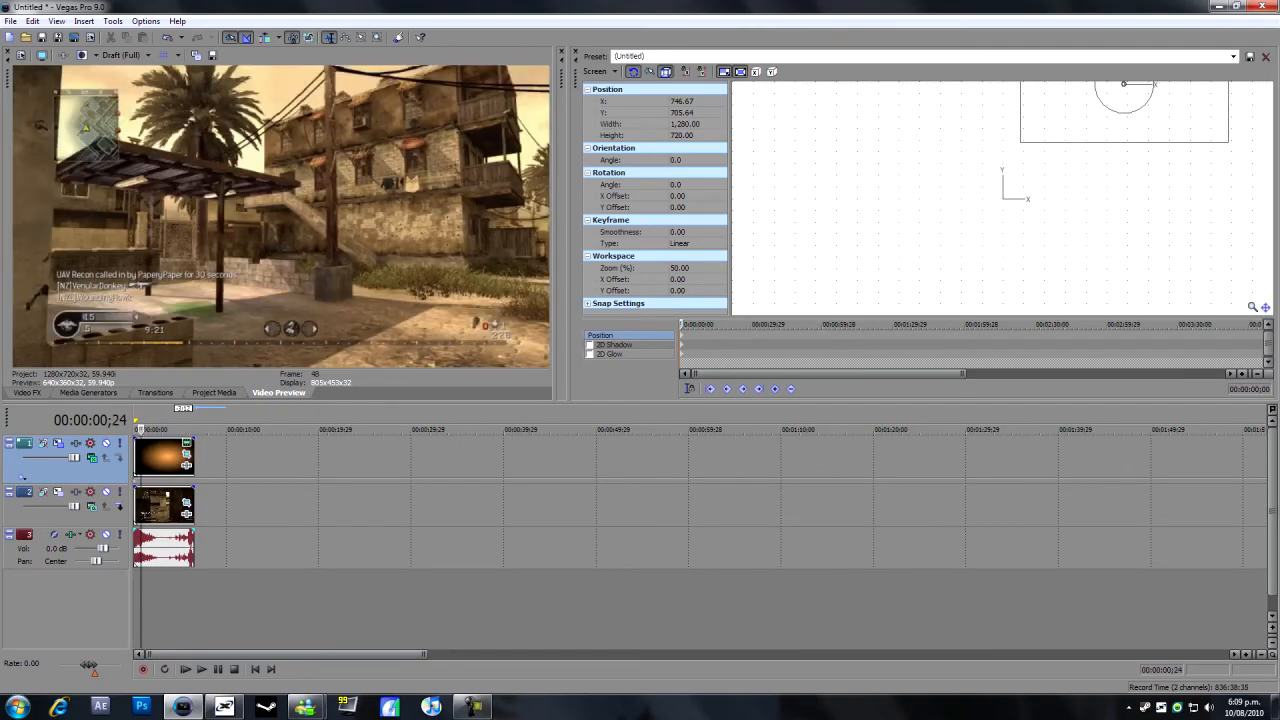
{"action": "key", "text": "Right"}
{"action": "key", "text": "Right"}
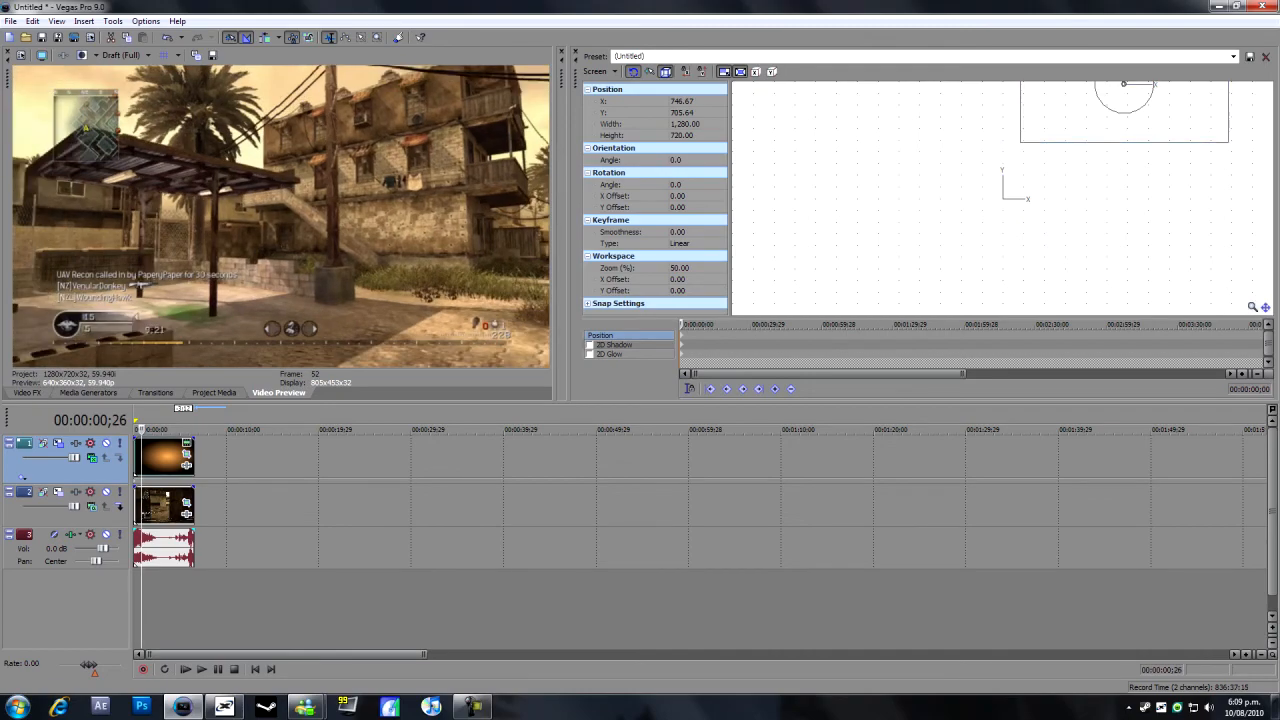
{"action": "key", "text": "Left"}
{"action": "key", "text": "Left"}
{"action": "key", "text": "Left"}
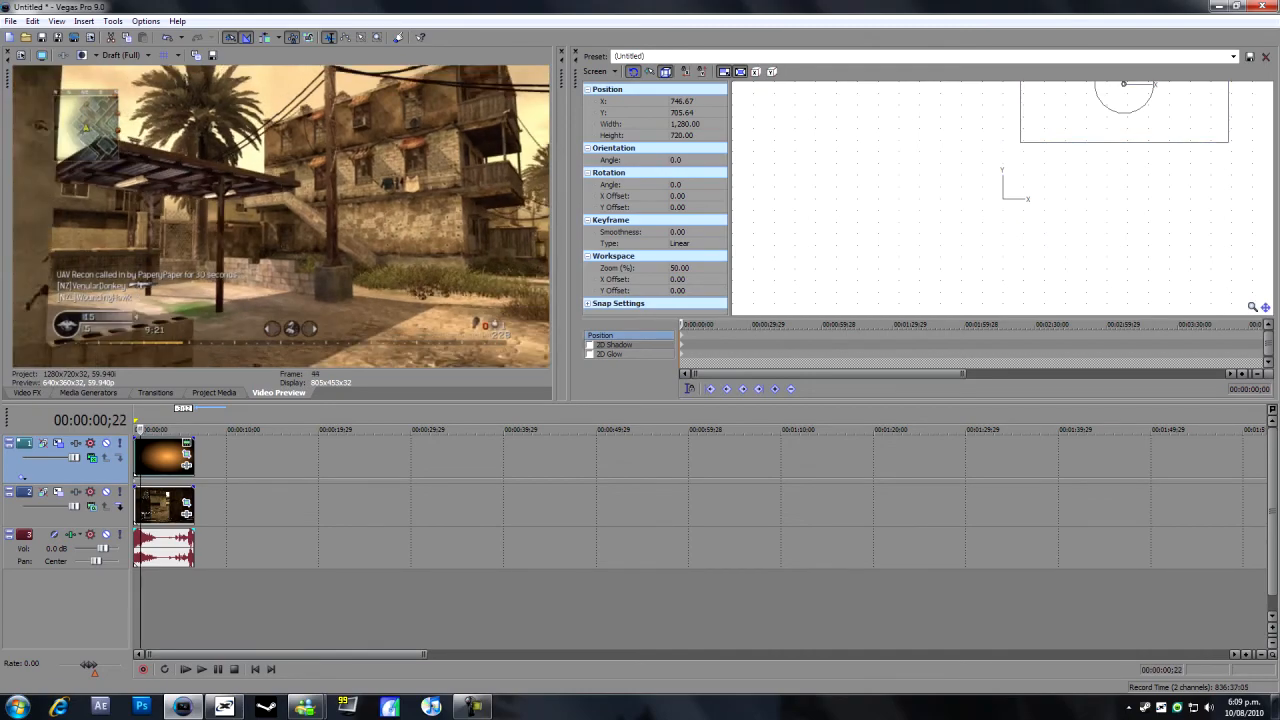
{"action": "key", "text": "Left"}
{"action": "key", "text": "Left"}
{"action": "key", "text": "Left"}
{"action": "key", "text": "Left"}
{"action": "key", "text": "Left"}
{"action": "key", "text": "Left"}
{"action": "key", "text": "Left"}
{"action": "key", "text": "Left"}
{"action": "key", "text": "Left"}
{"action": "key", "text": "Left"}
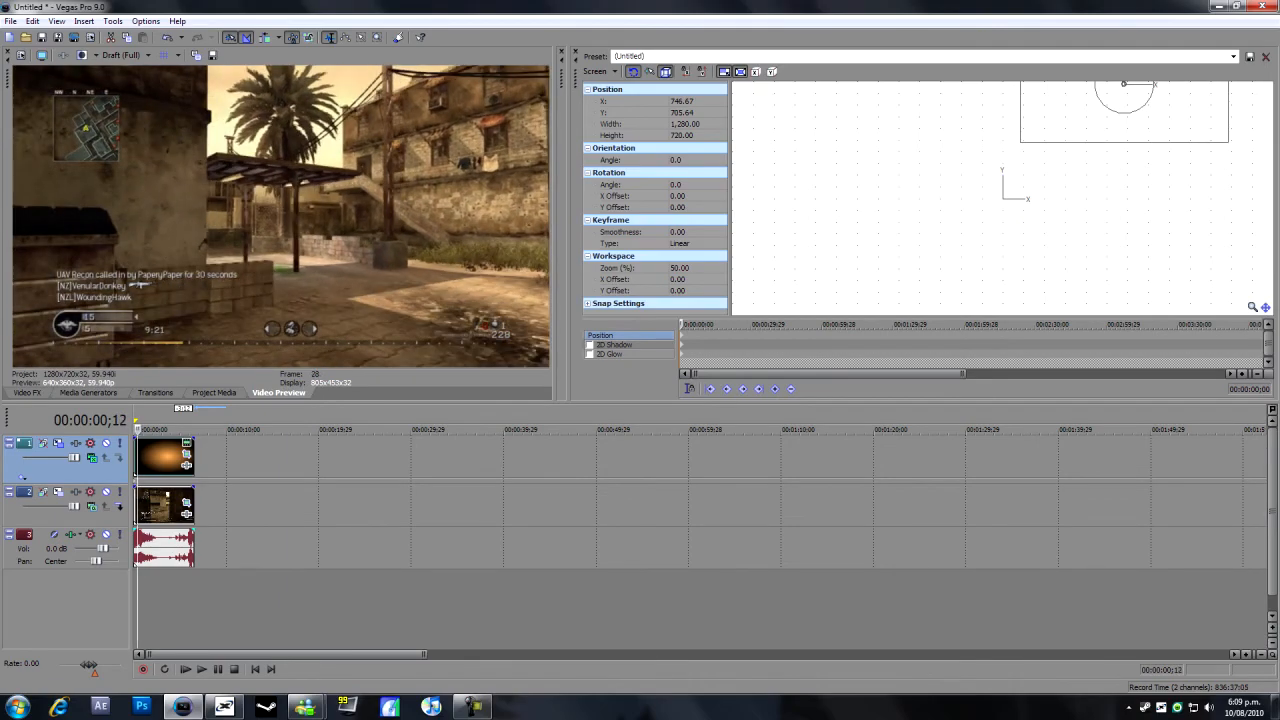
{"action": "key", "text": "Left"}
{"action": "key", "text": "Left"}
{"action": "key", "text": "Left"}
{"action": "key", "text": "Left"}
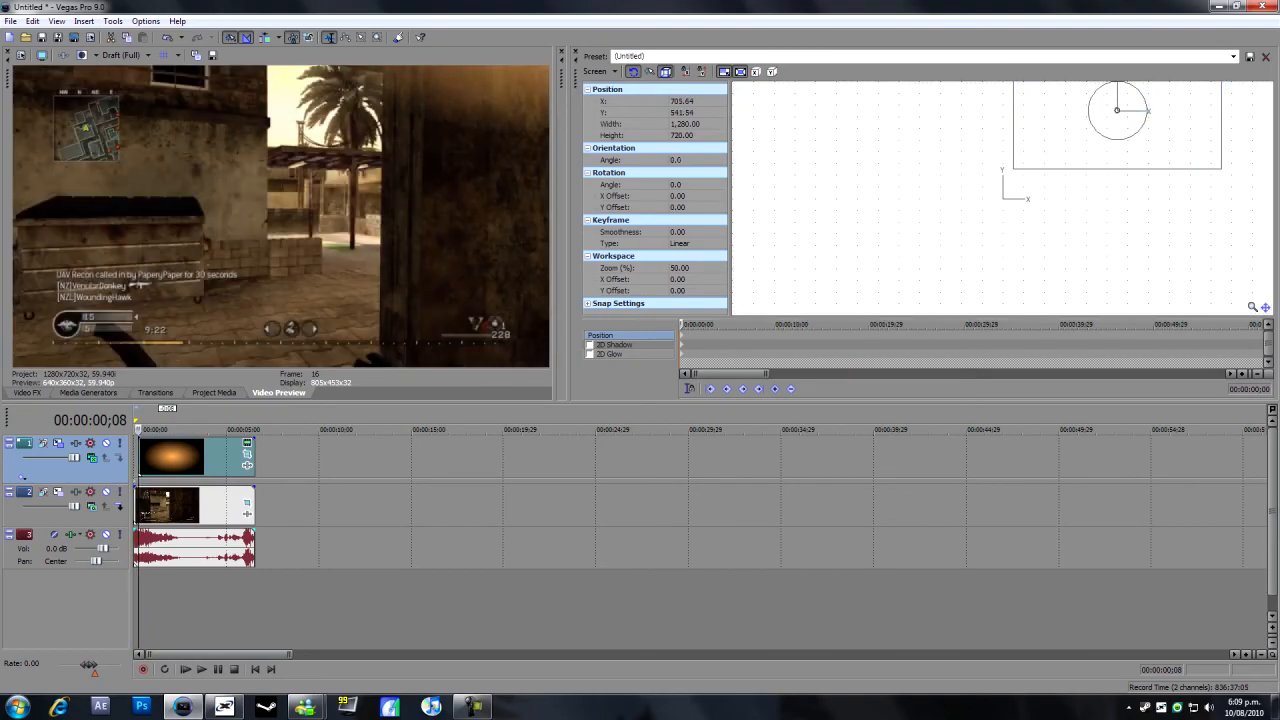
{"action": "key", "text": "space"}
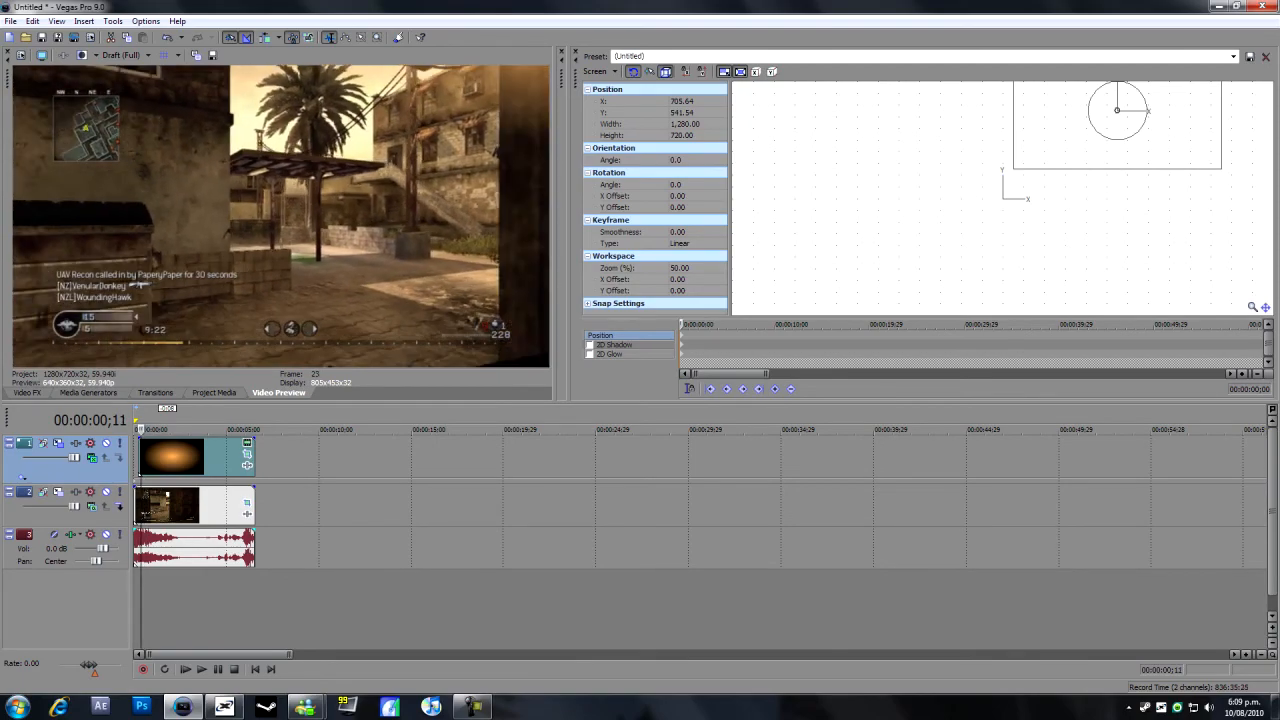
{"action": "key", "text": "Up"}
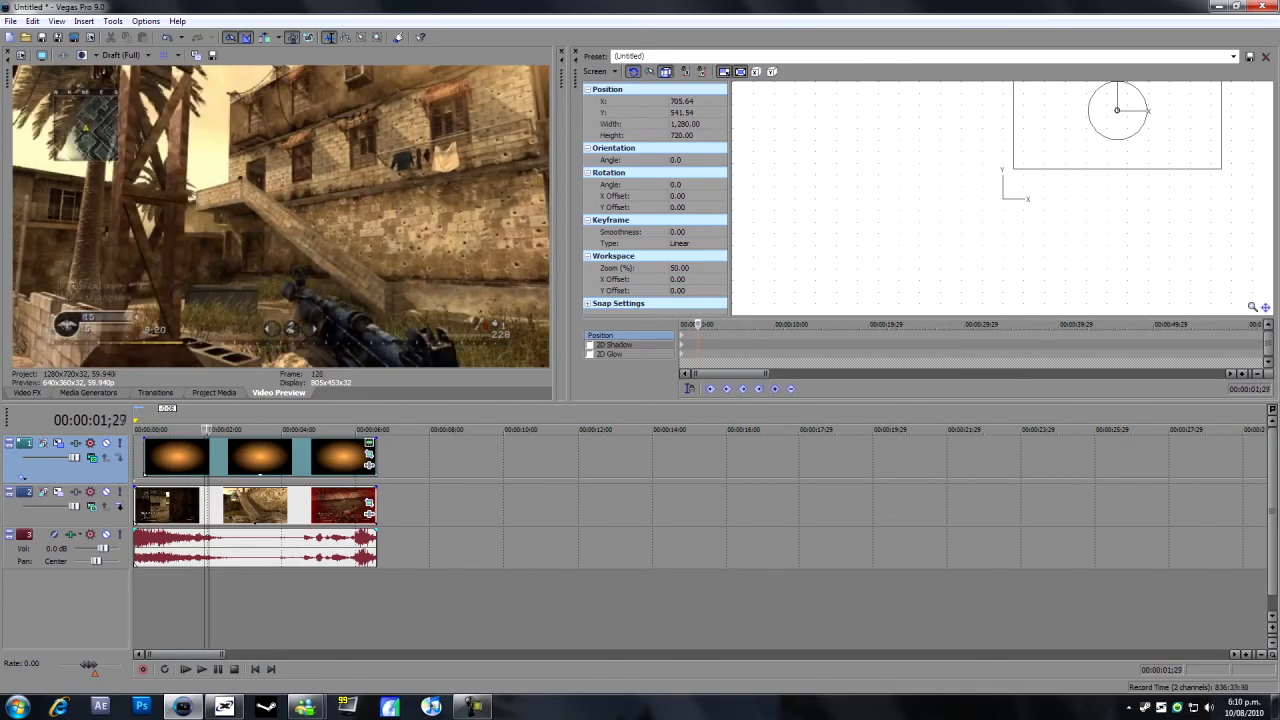
From the start, step forward and drag the light left at three points to keyframe its drift.
{"action": "key", "text": "Left"}
{"action": "key", "text": "Left"}
{"action": "key", "text": "Left"}
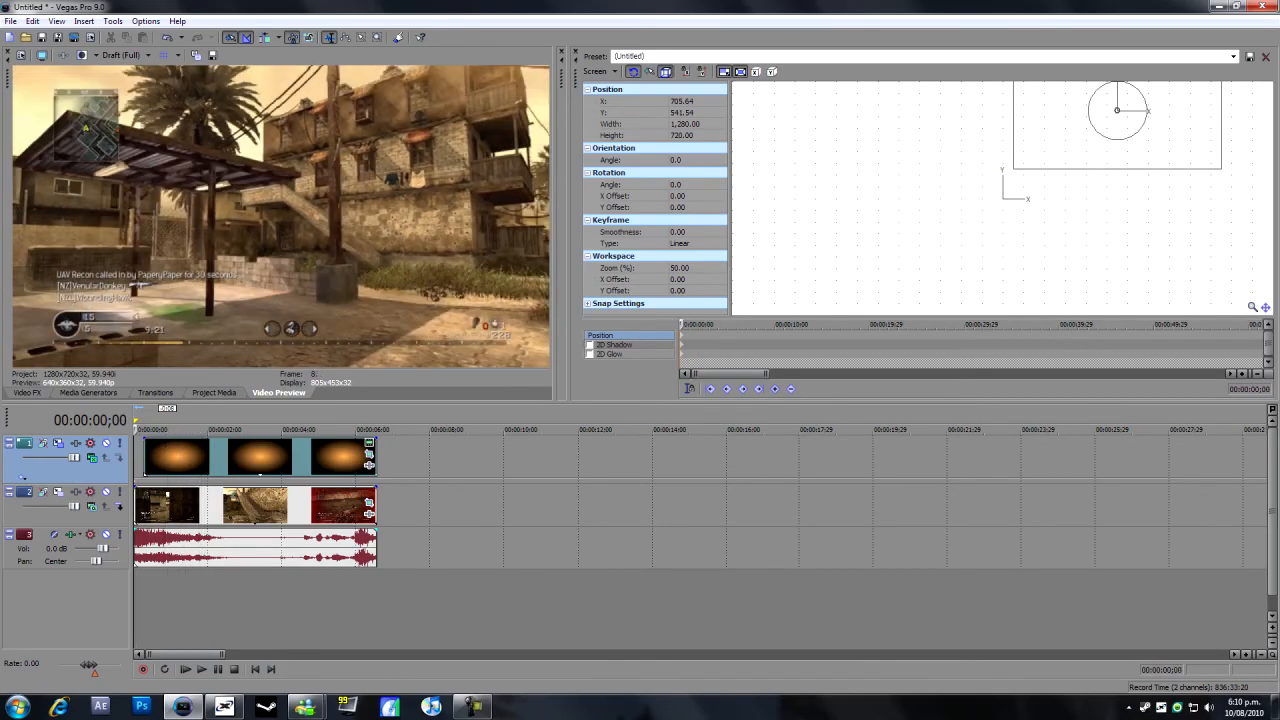
{"action": "key", "text": "Right"}
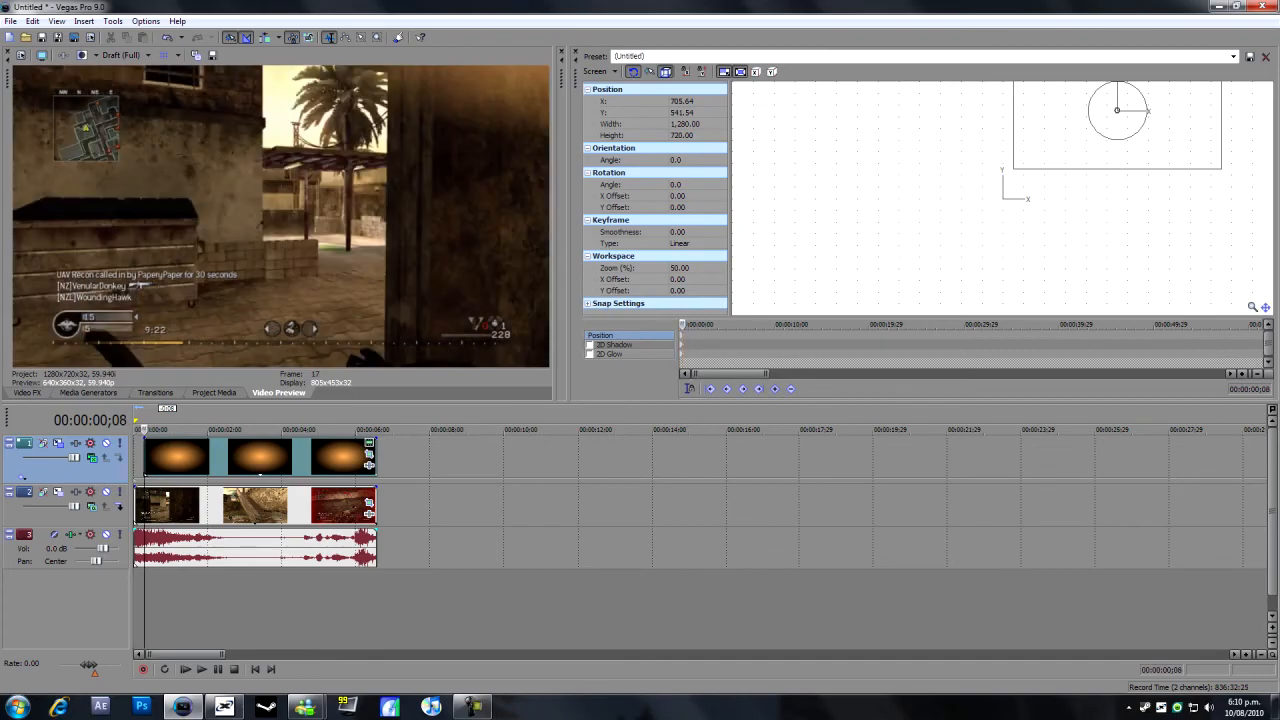
{"action": "left_click_drag", "start_coordinate": [1117, 110], "coordinate": [1052, 118]}
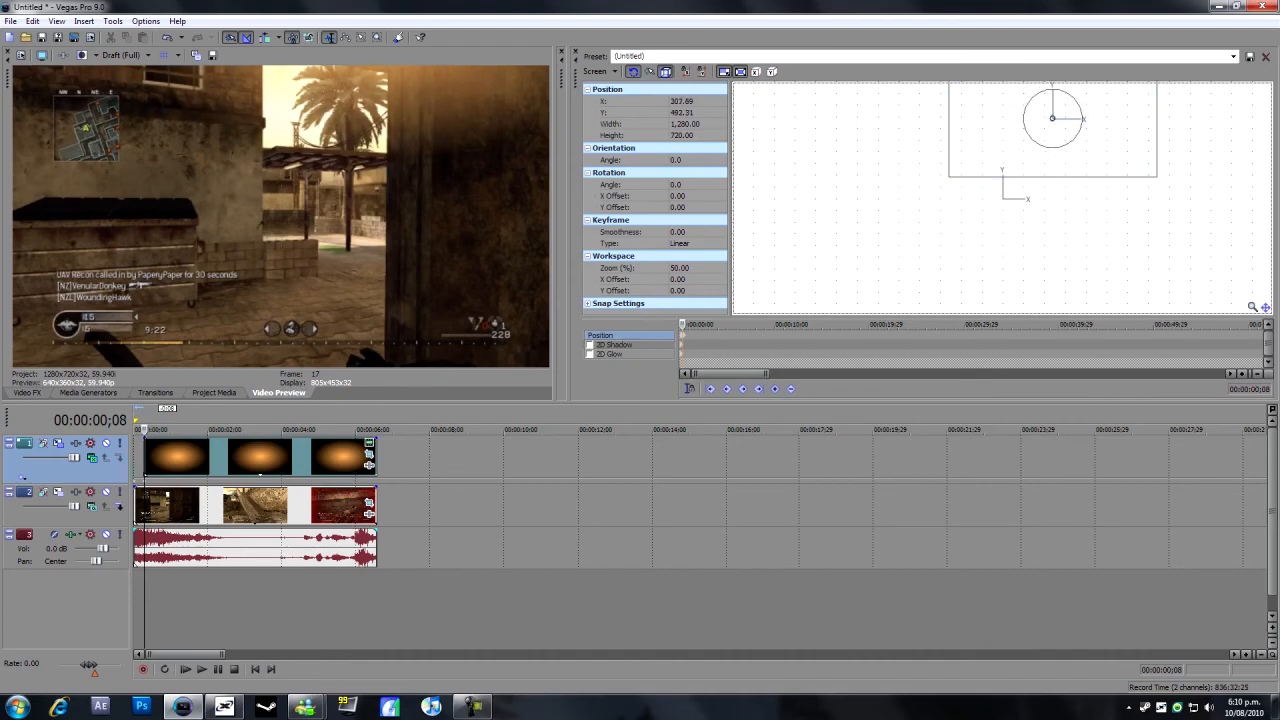
{"action": "key", "text": "Right"}
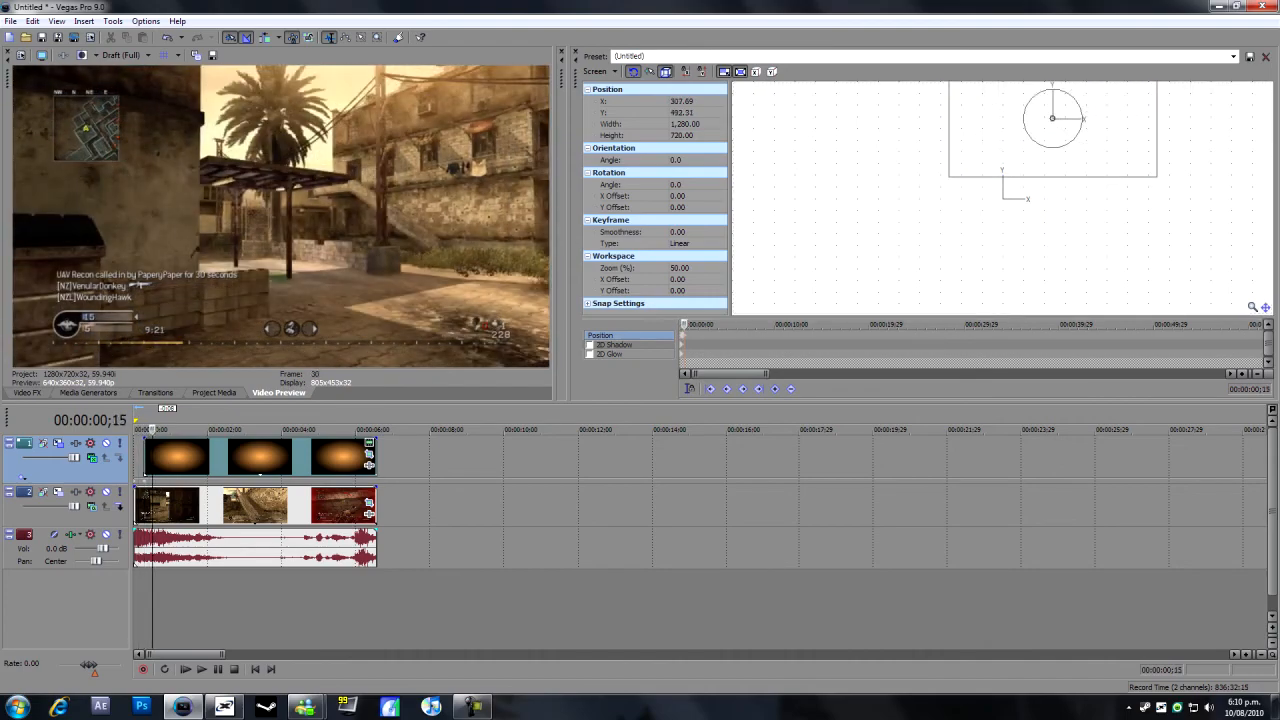
{"action": "left_click_drag", "start_coordinate": [1052, 118], "coordinate": [1006, 143]}
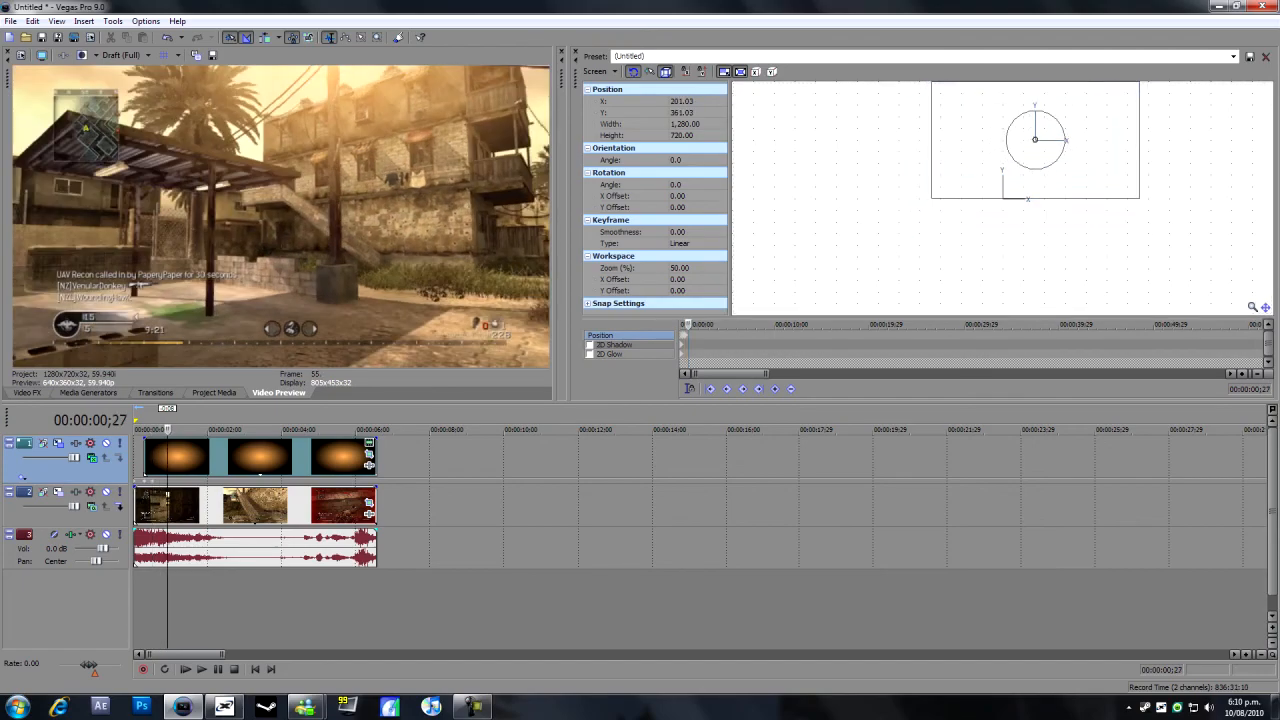
{"action": "key", "text": "Right"}
{"action": "key", "text": "Right"}
{"action": "left_click_drag", "start_coordinate": [1006, 143], "coordinate": [995, 150]}
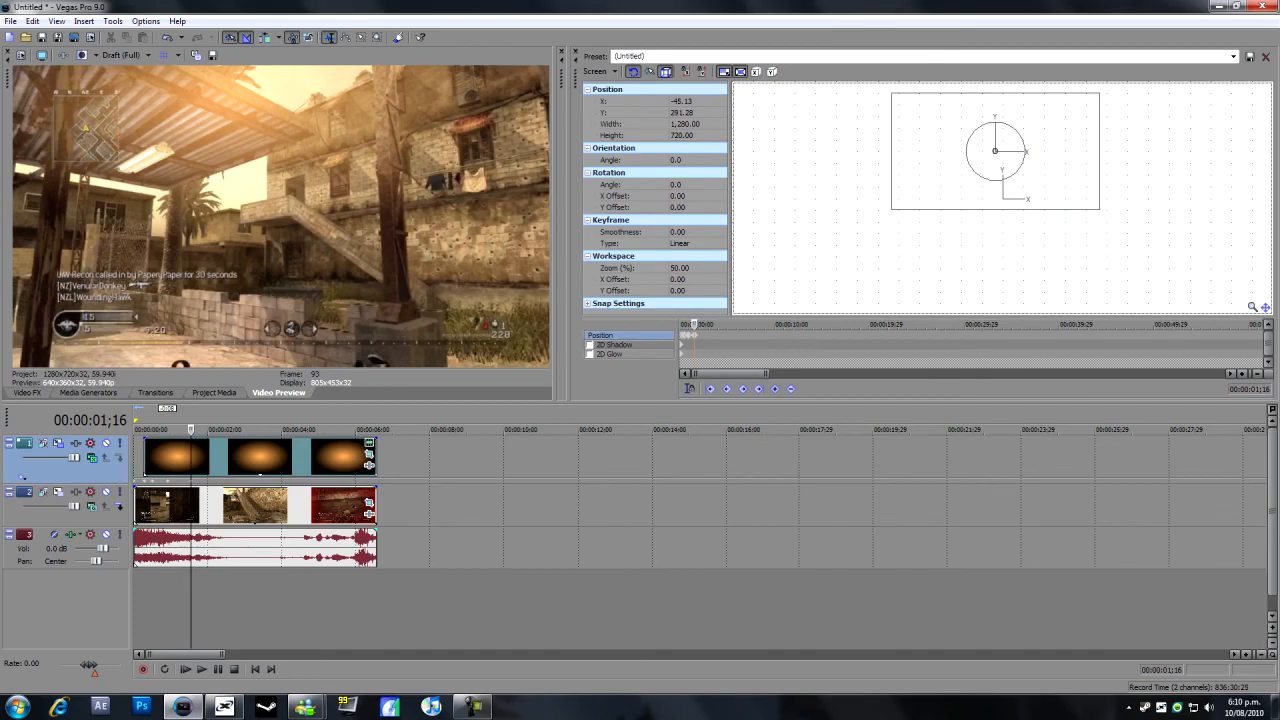
Split the overlay event and keyframe the orange glow's position at a later frame.
{"action": "key", "text": "s"}
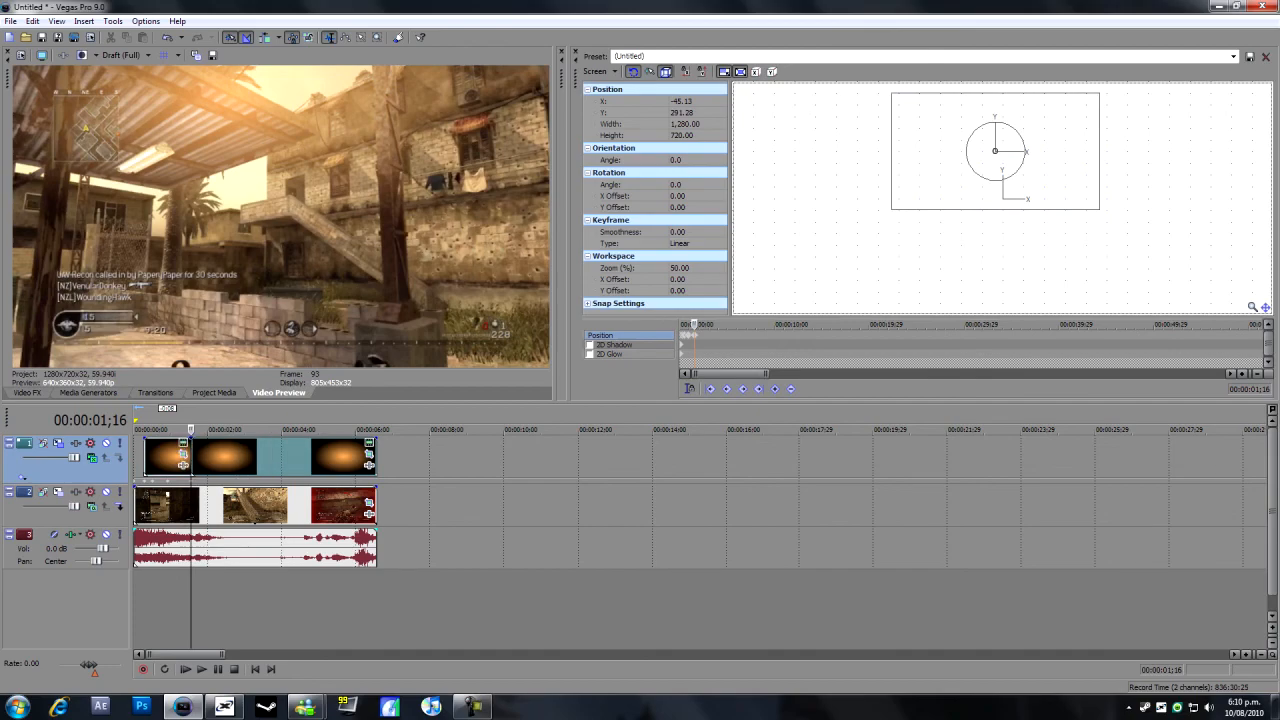
{"action": "key", "text": "Right"}
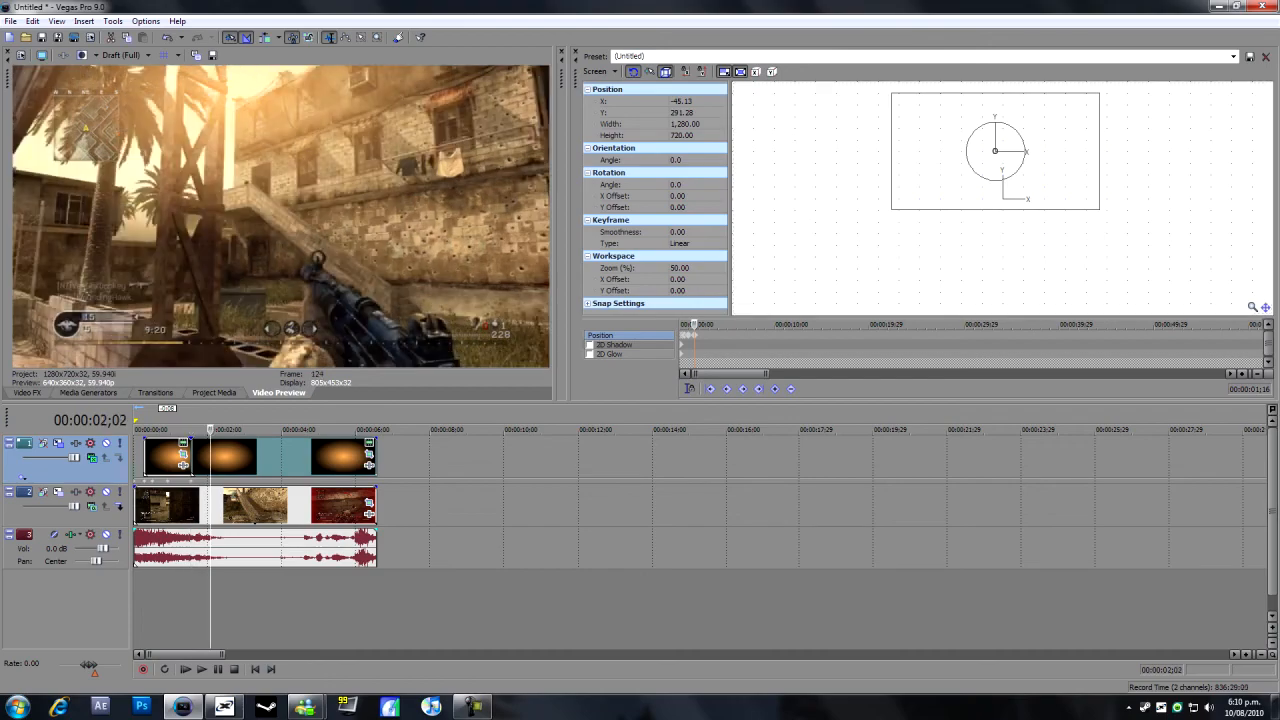
{"action": "key", "text": "Left"}
{"action": "key", "text": "Left"}
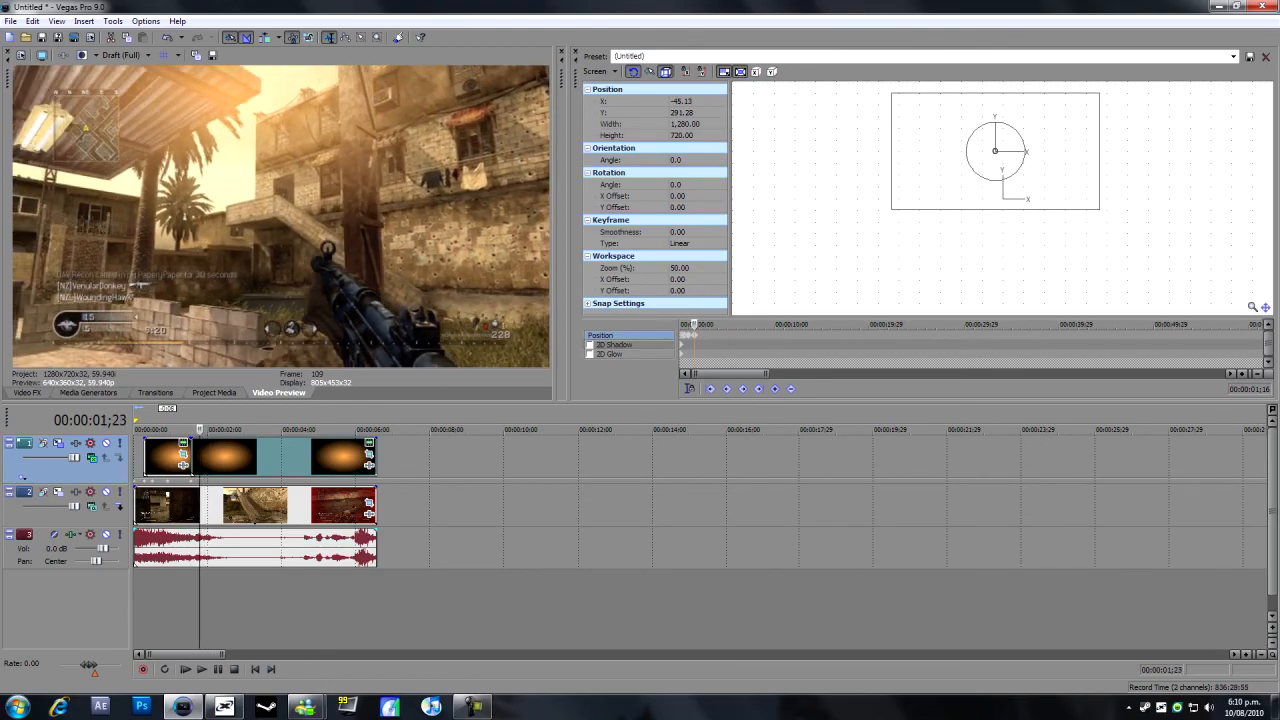
{"action": "key", "text": "Left"}
{"action": "key", "text": "Left"}
{"action": "key", "text": "Right"}
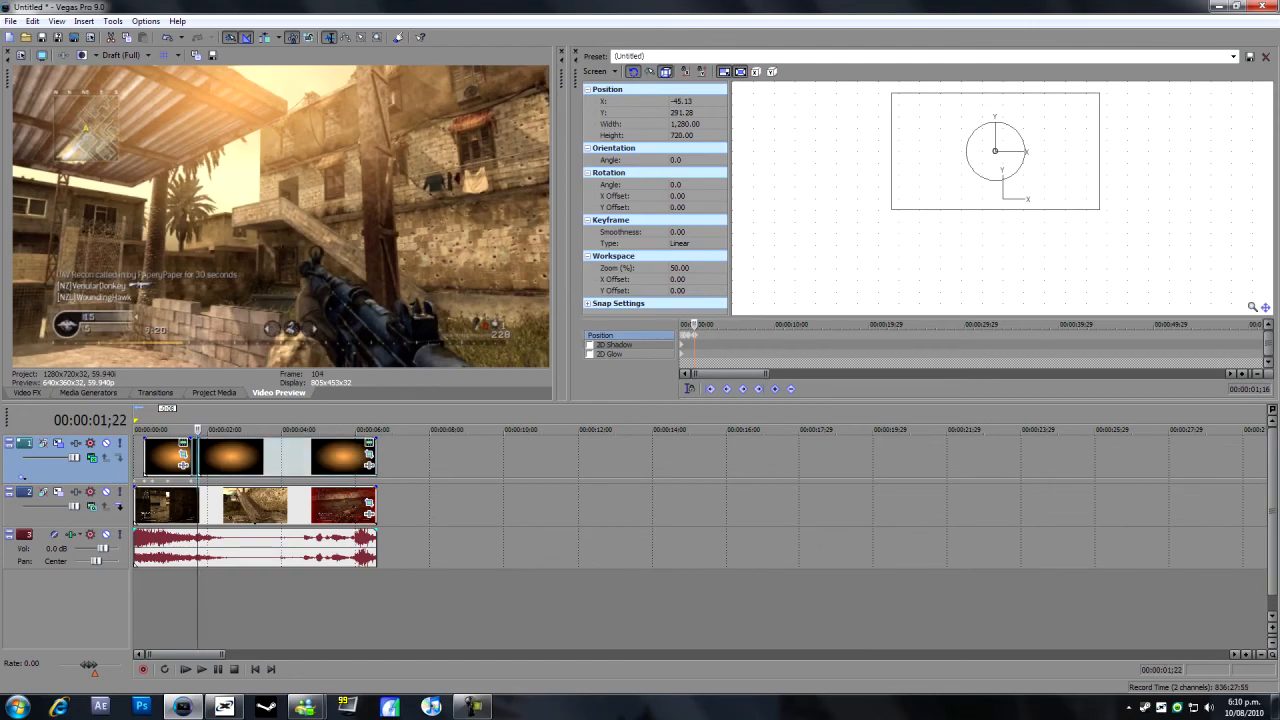
{"action": "left_click_drag", "start_coordinate": [995, 151], "coordinate": [1006, 144]}
{"action": "key", "text": "Right"}
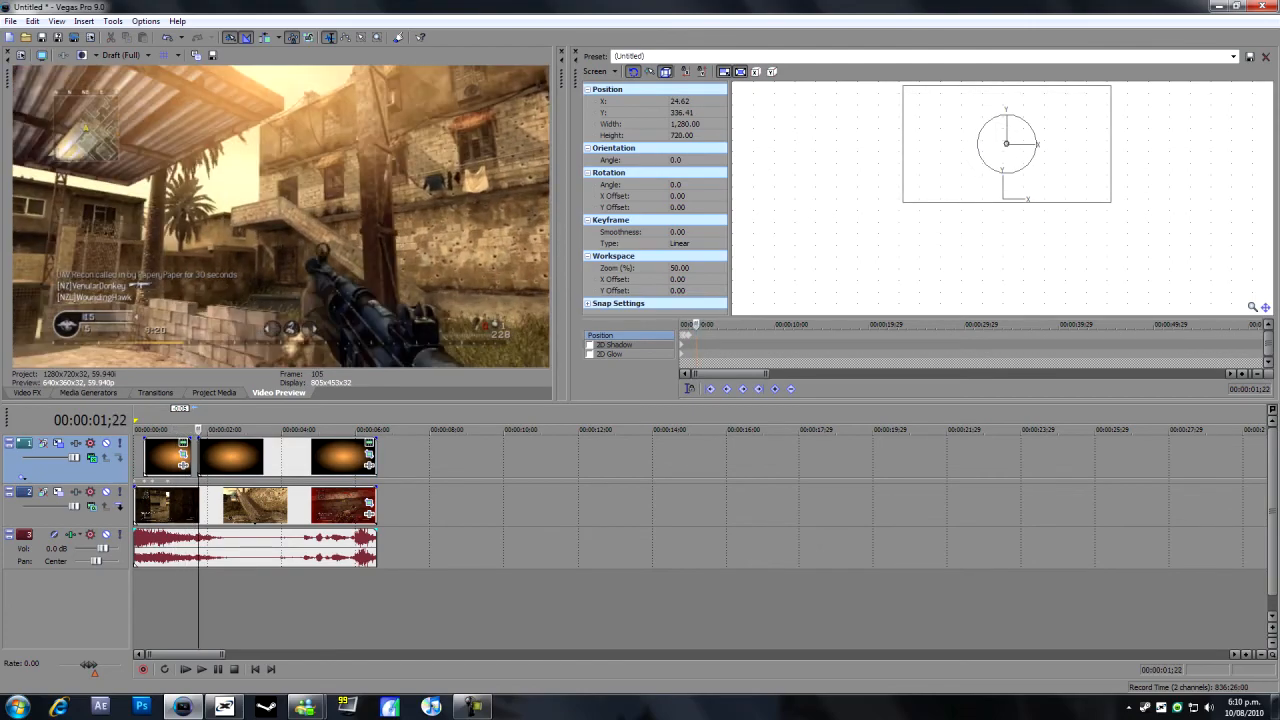
Trim the start of the second glow clip, reposition the glow for that frame and step onward.
{"action": "key", "text": "space"}
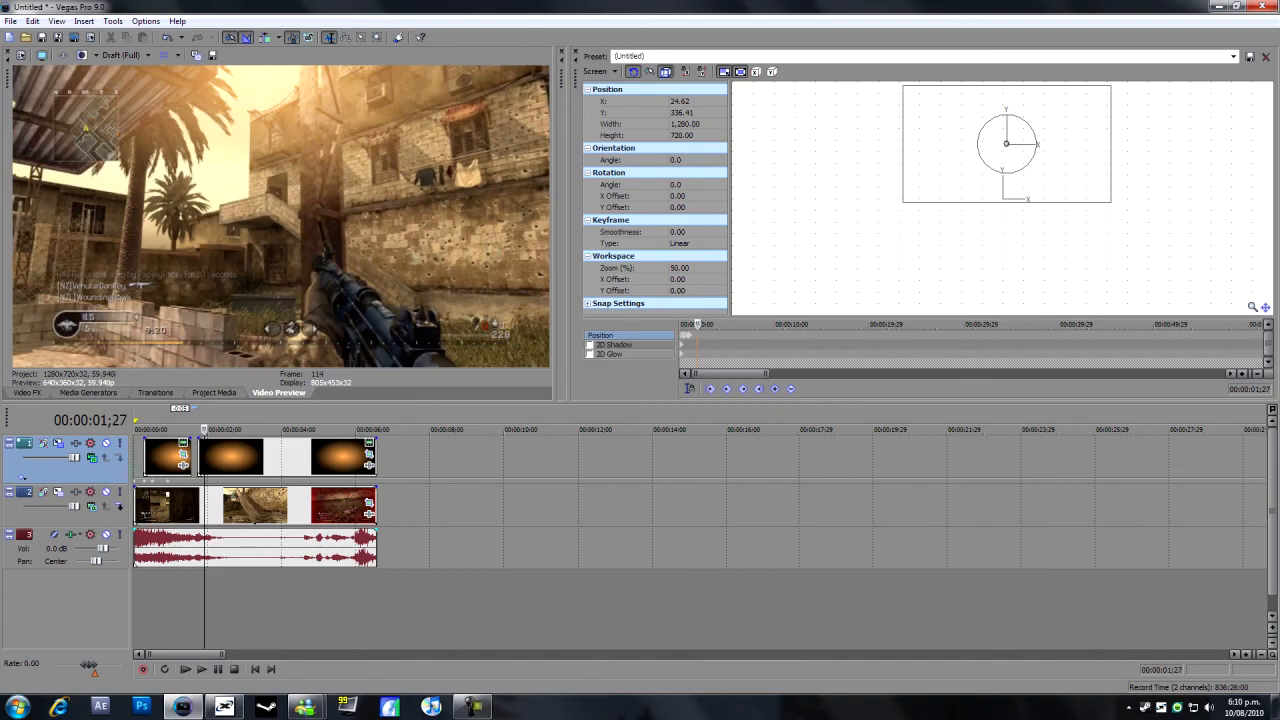
{"action": "left_click_drag", "start_coordinate": [263, 456], "coordinate": [300, 456]}
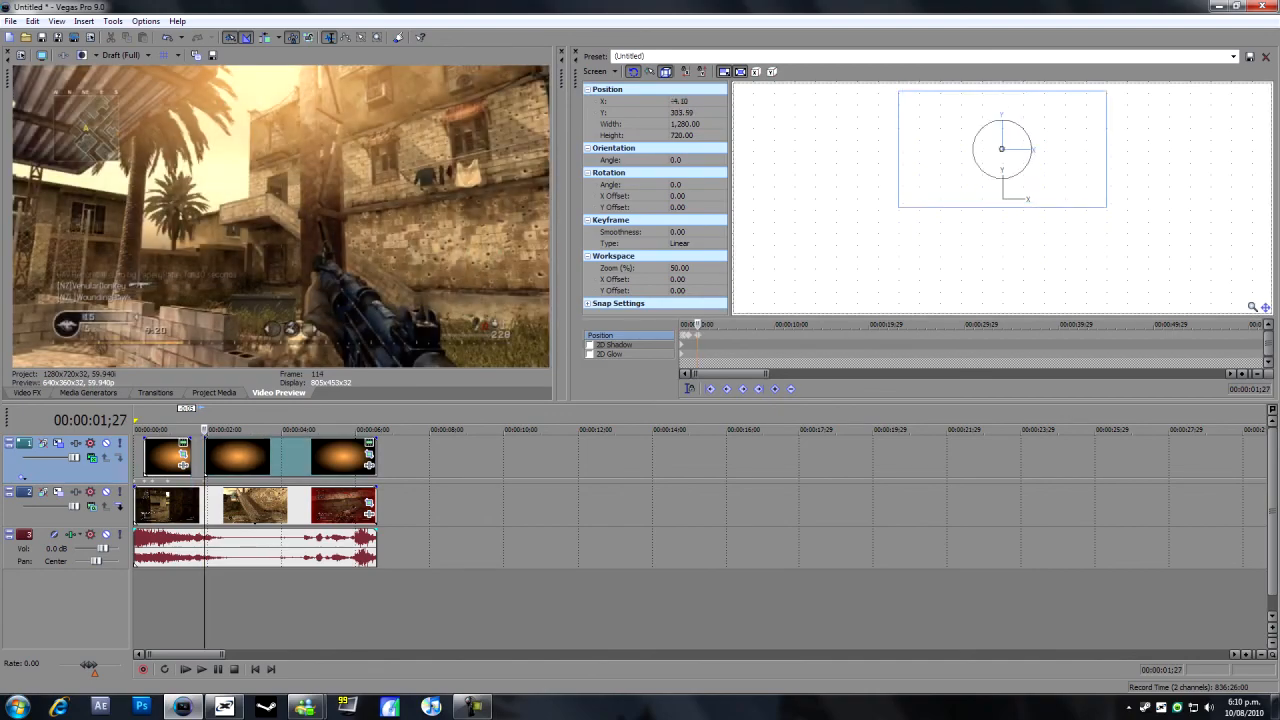
{"action": "left_click_drag", "start_coordinate": [1006, 143], "coordinate": [996, 151]}
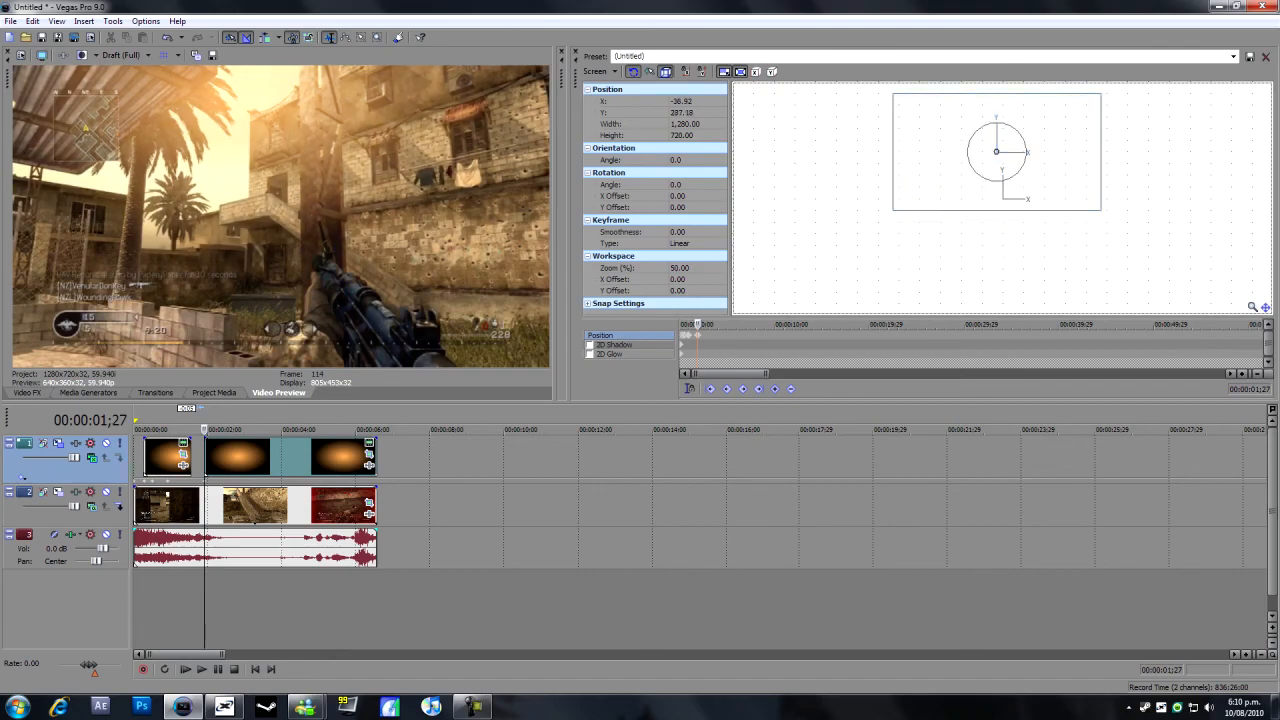
{"action": "key", "text": "Right"}
{"action": "key", "text": "Right"}
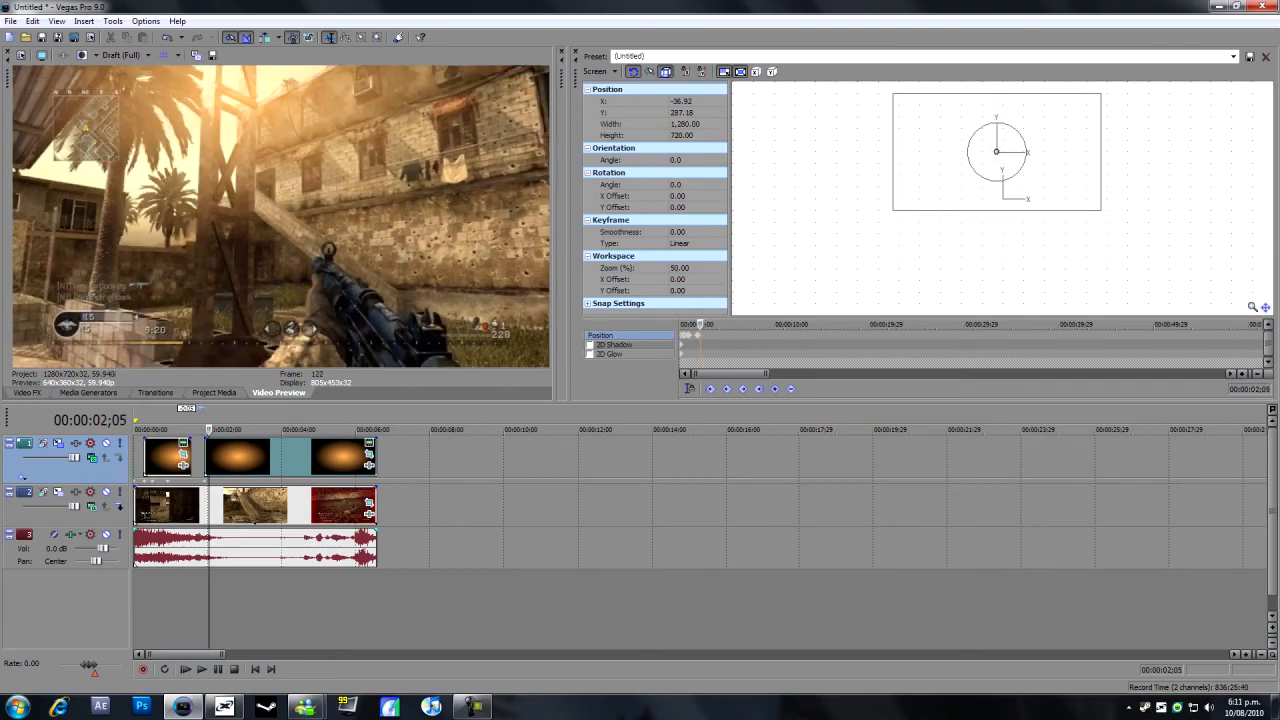
{"action": "key", "text": "Right"}
{"action": "key", "text": "Right"}
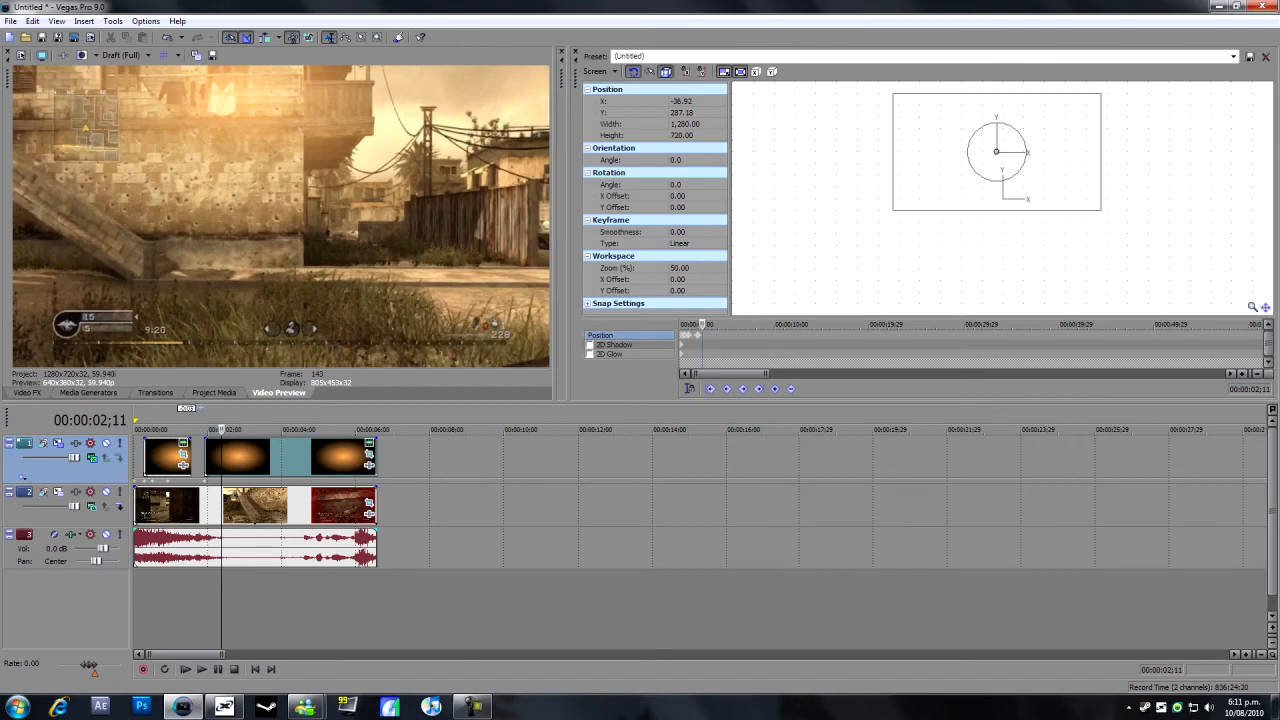
At the 00:00:02;07 frame slide the orange glow far left as a new keyframe, then play it back.
{"action": "key", "text": "Left"}
{"action": "key", "text": "Left"}
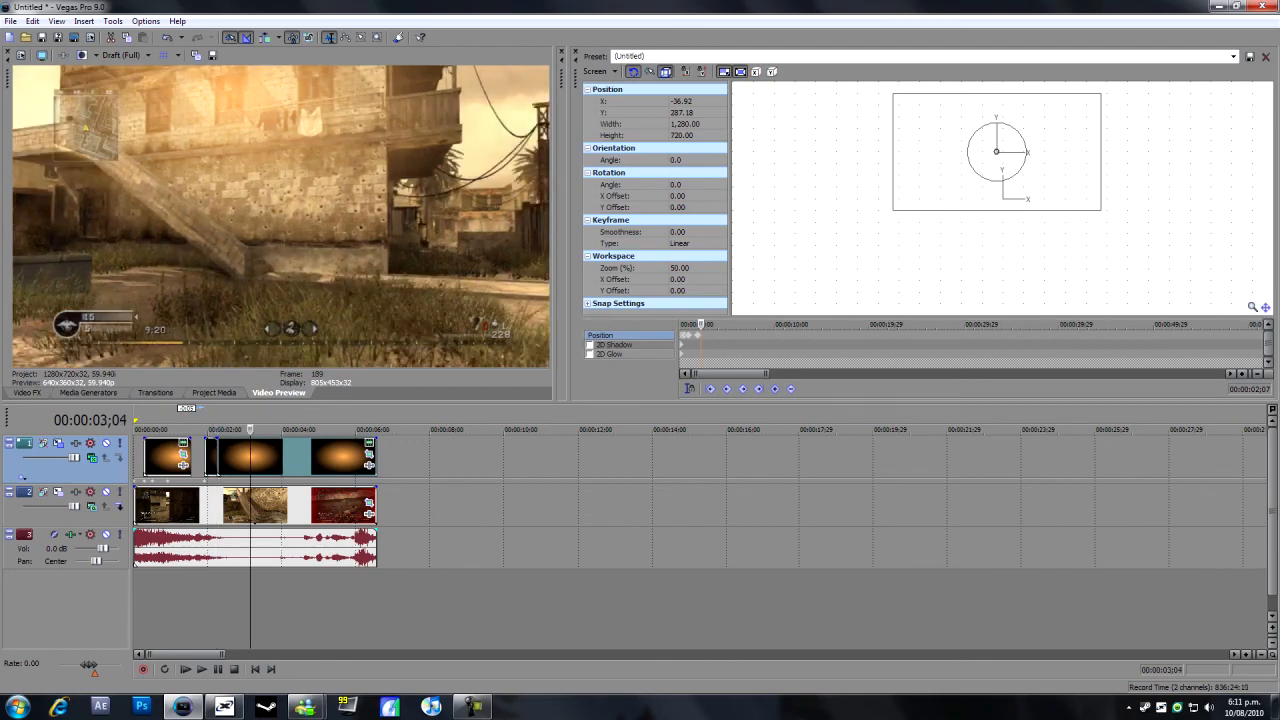
{"action": "left_click", "coordinate": [250, 458]}
{"action": "left_click_drag", "start_coordinate": [250, 429], "coordinate": [222, 429]}
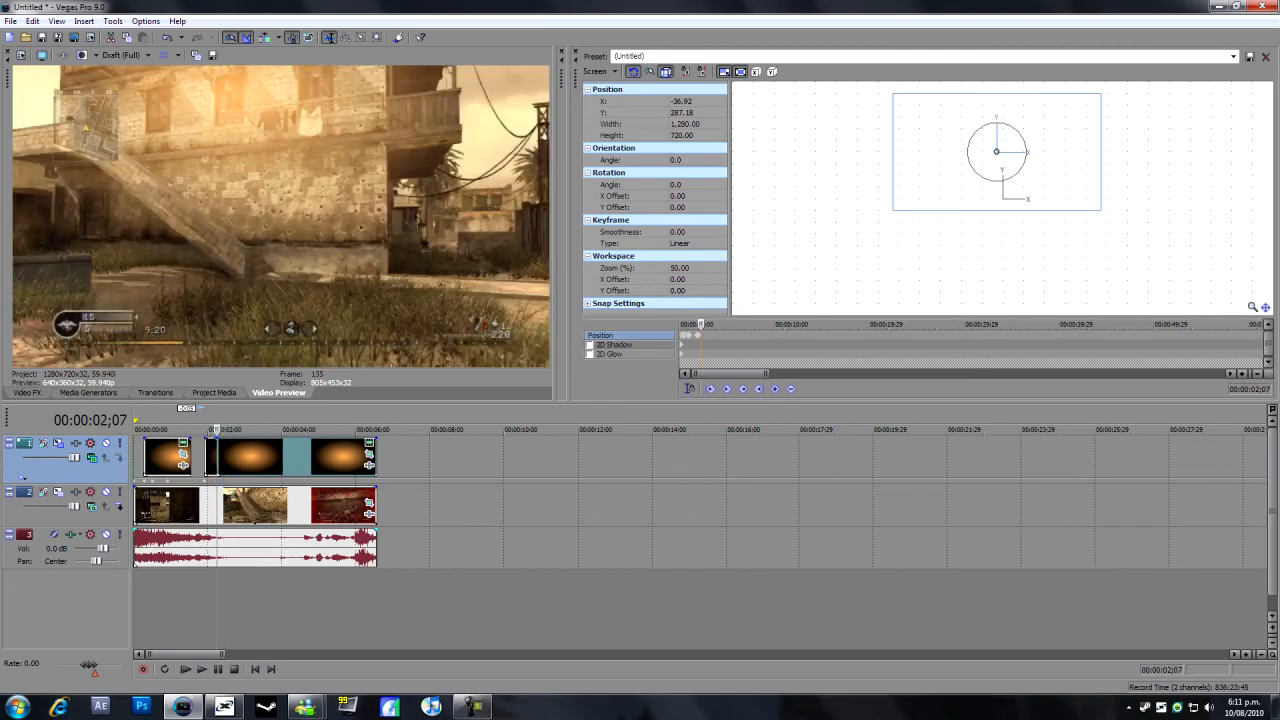
{"action": "left_click_drag", "start_coordinate": [996, 152], "coordinate": [894, 128]}
{"action": "key", "text": "space"}
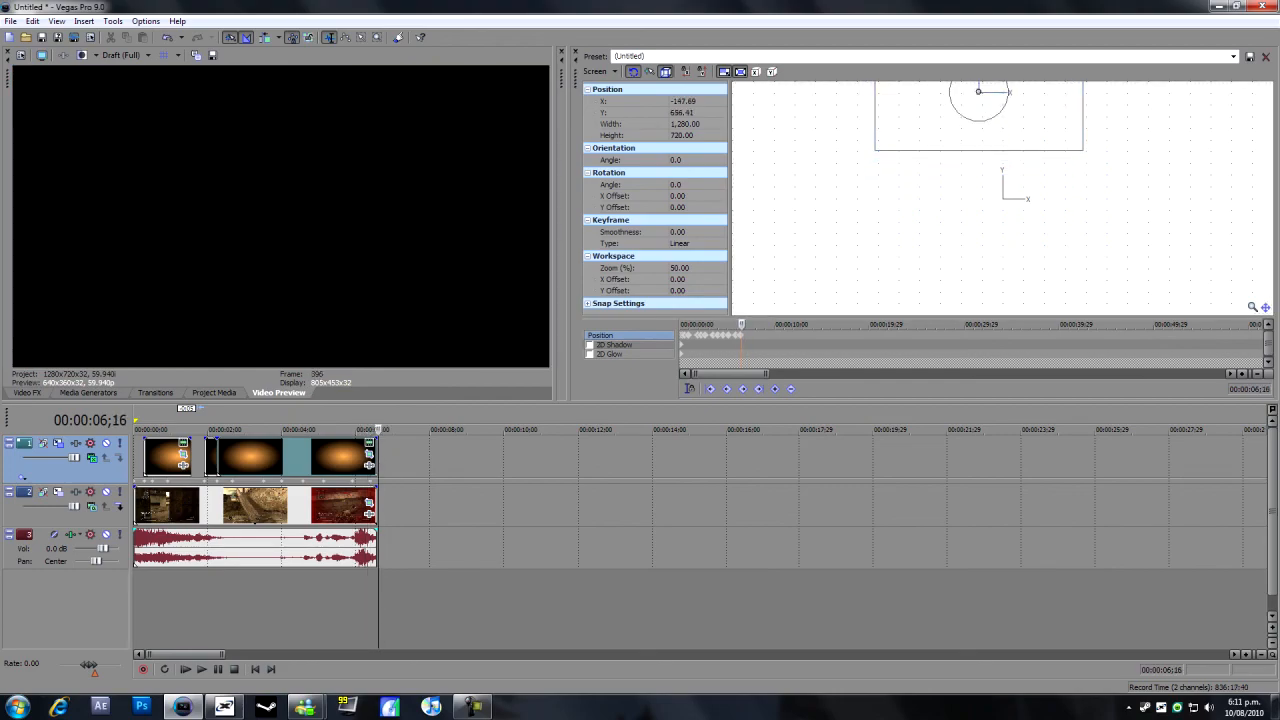
Render a Preview in Player of the whole clip's loop region, watch it and dismiss the dialogs.
{"action": "left_click_drag", "start_coordinate": [382, 600], "coordinate": [134, 600]}
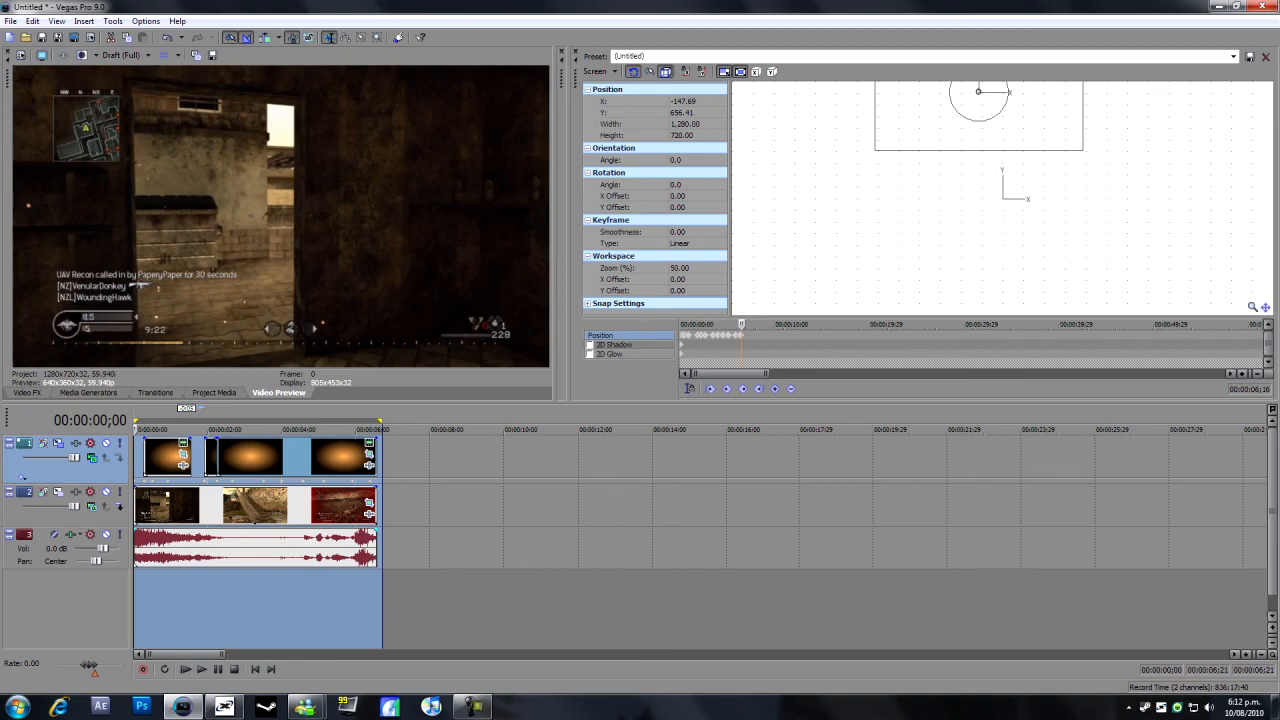
{"action": "key", "text": "ctrl+shift+m"}
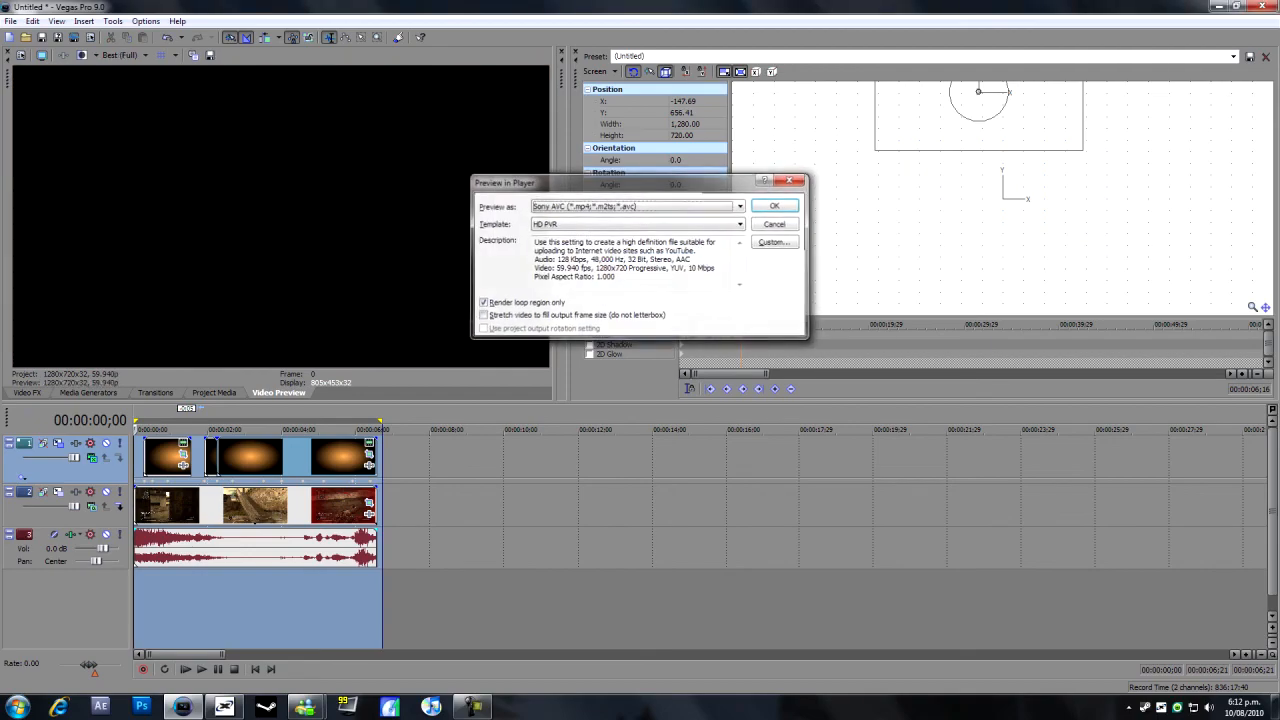
{"action": "key", "text": "Return"}
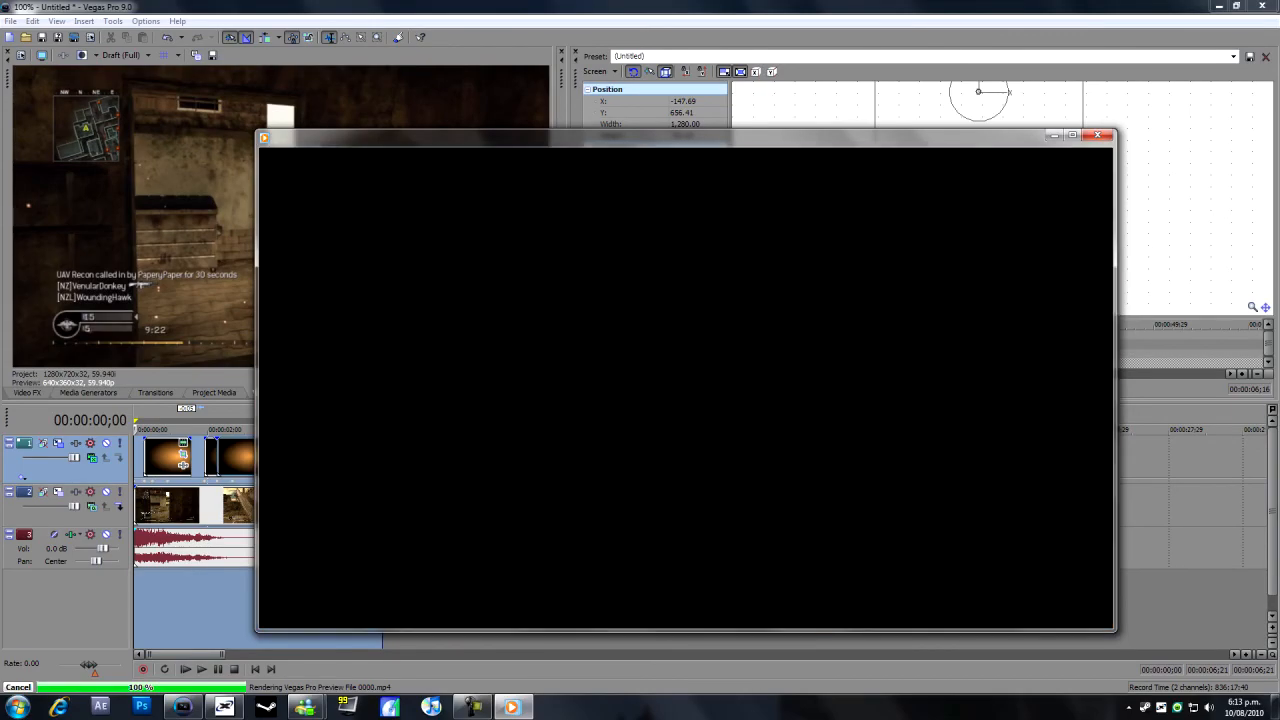
{"action": "left_click", "coordinate": [1098, 135]}
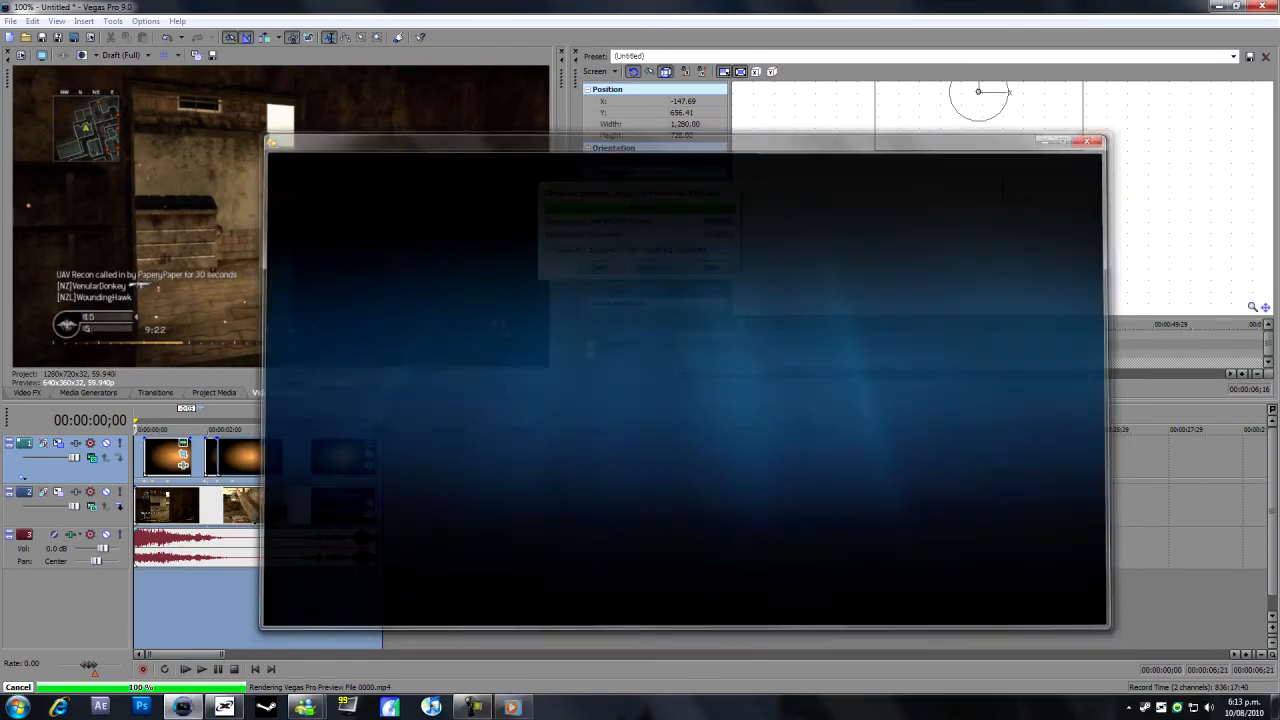
{"action": "key", "text": "Return"}
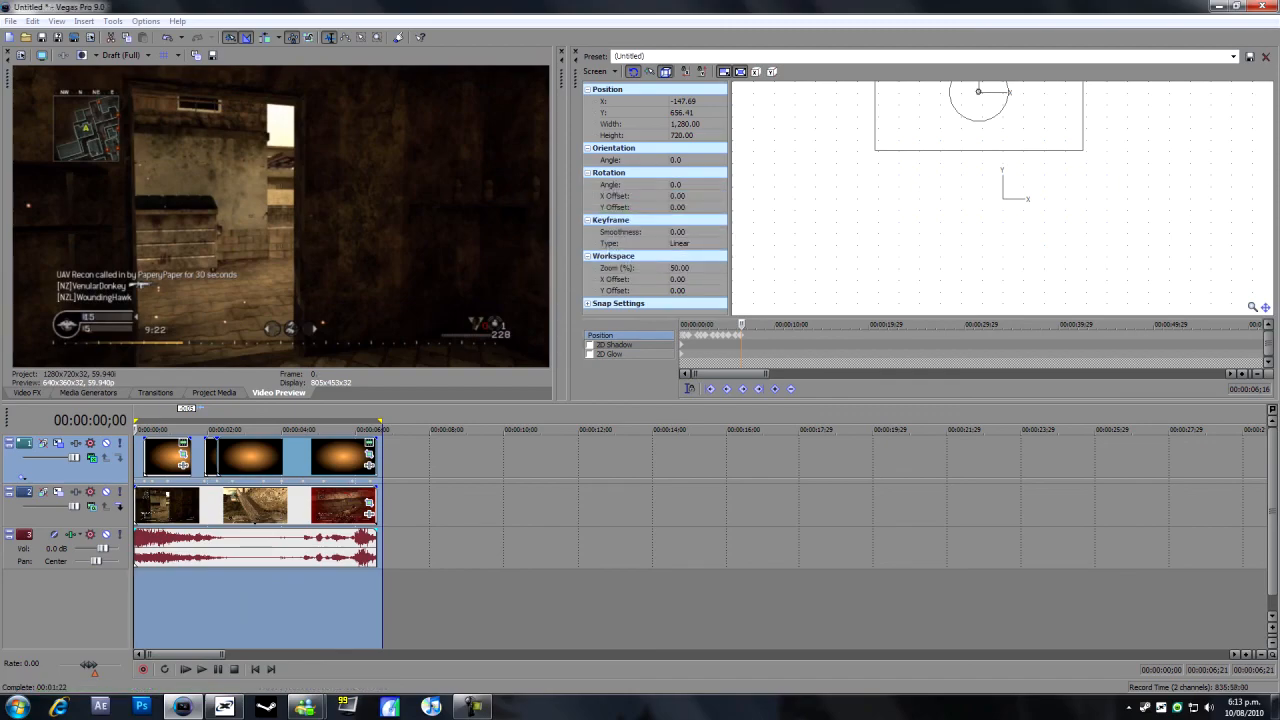
Jump to the clip's end around 00:00:06;17 and close the Pan/Crop editor for a full-width preview.
{"action": "key", "text": "ctrl+End"}
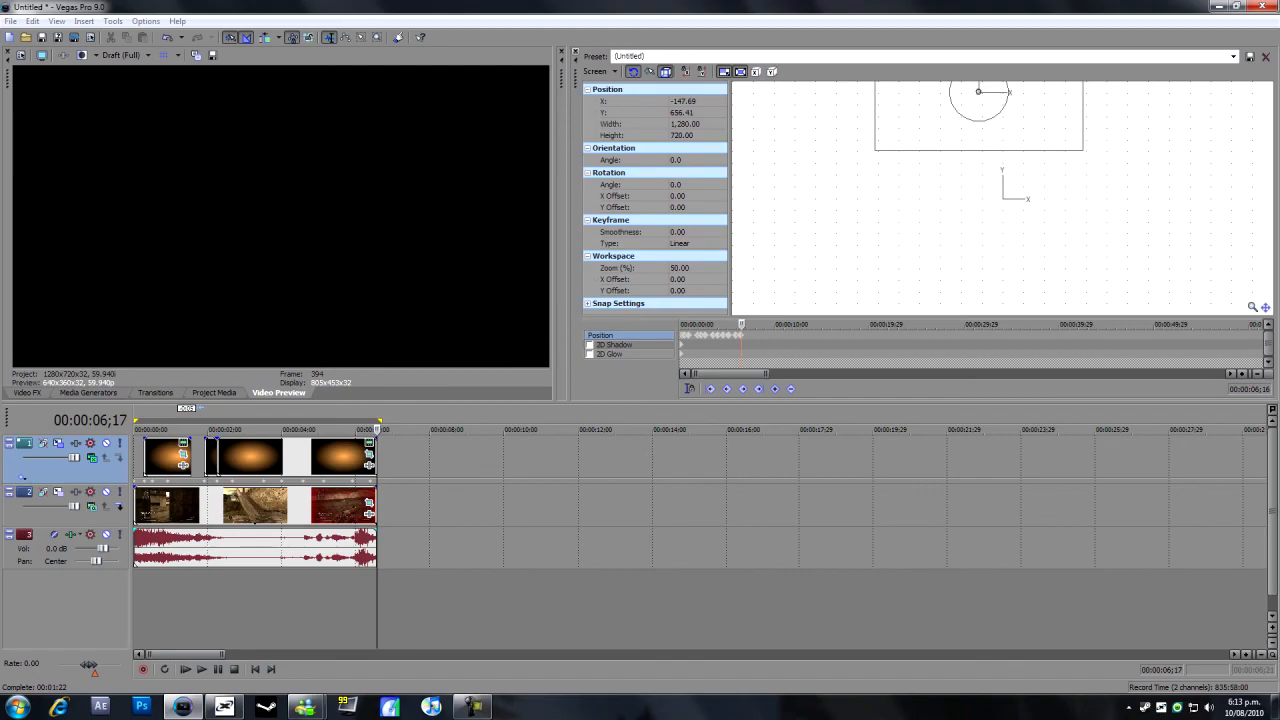
{"action": "left_click", "coordinate": [561, 53]}
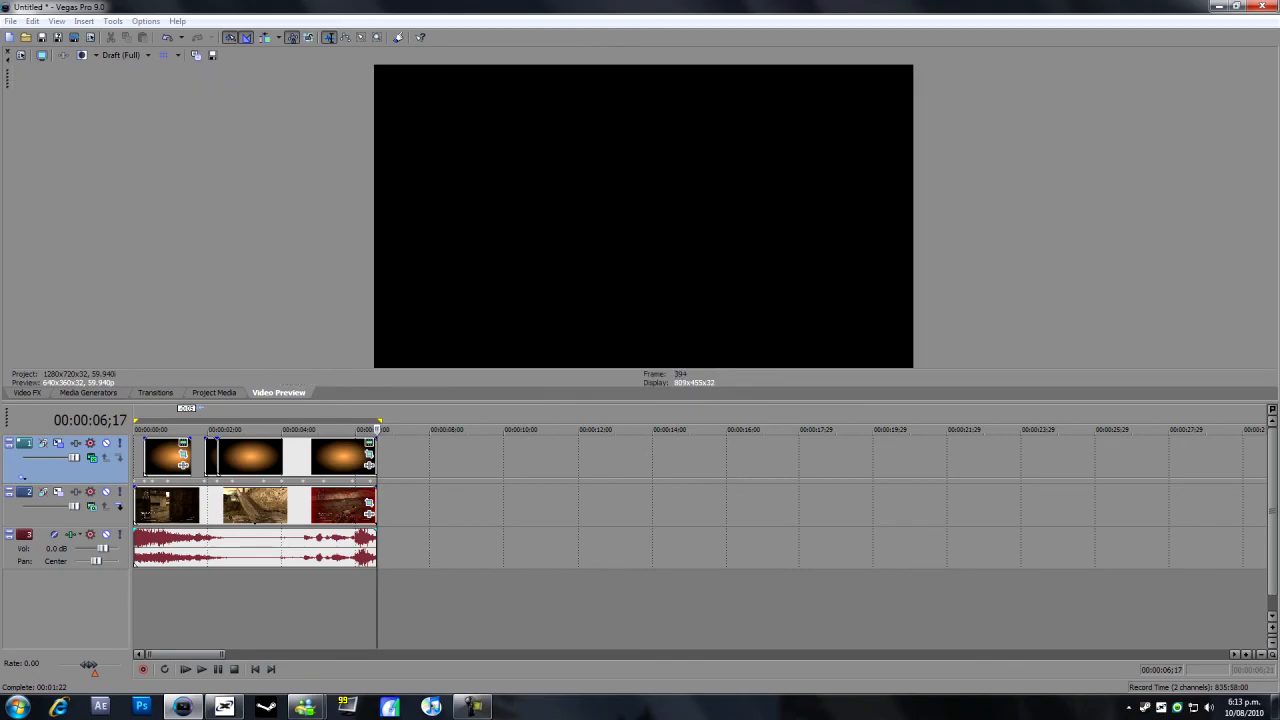
{"action": "left_click", "coordinate": [10, 20]}
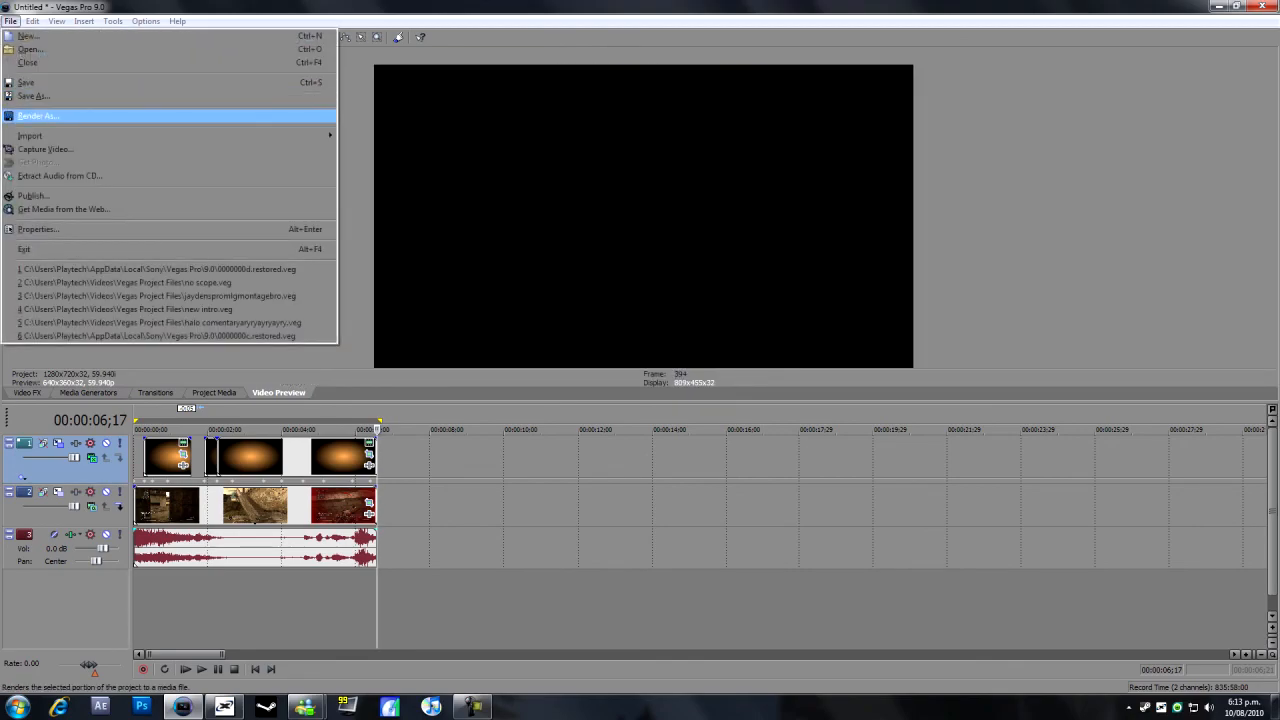
{"action": "key", "text": "Escape"}
{"action": "left_click", "coordinate": [472, 707]}
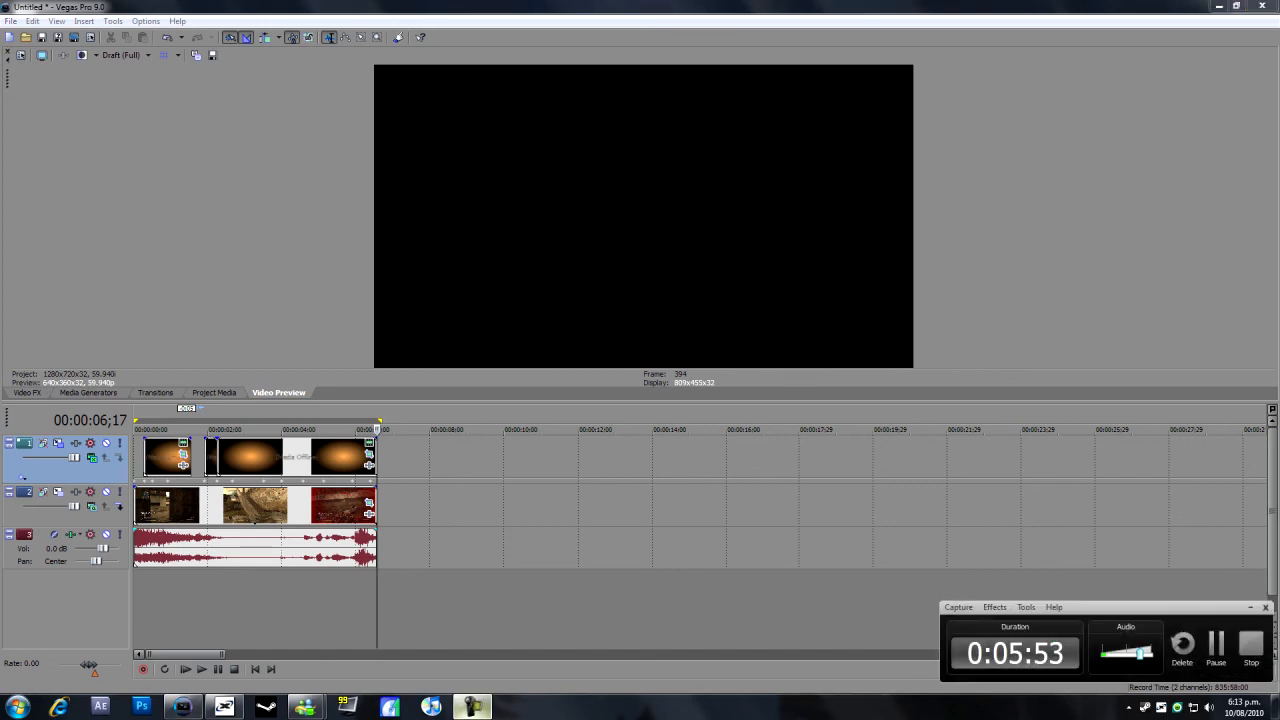